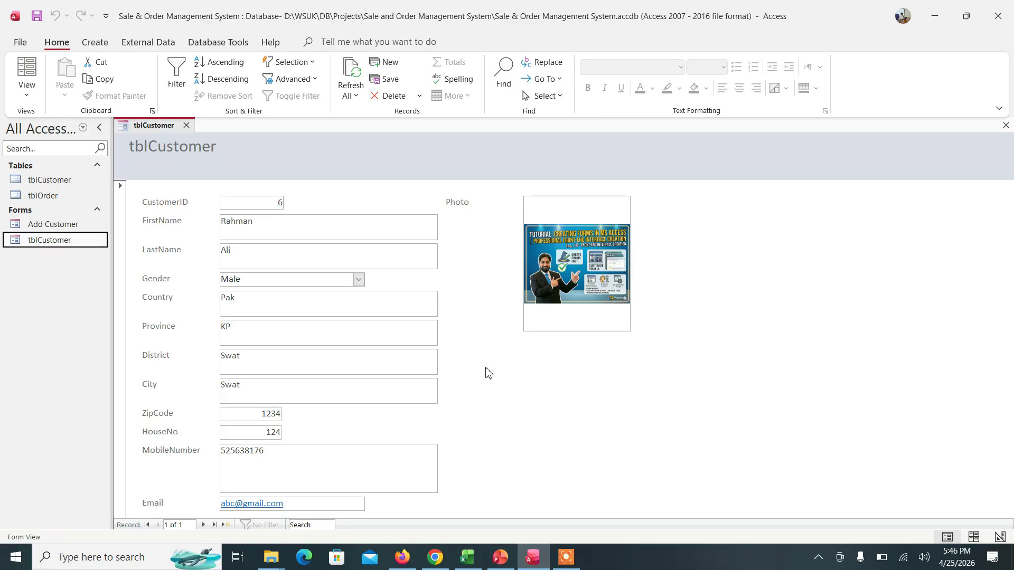
- Switch the tblCustomer form to Design View and select its header title
{"action": "right_click", "coordinate": [467, 273]}
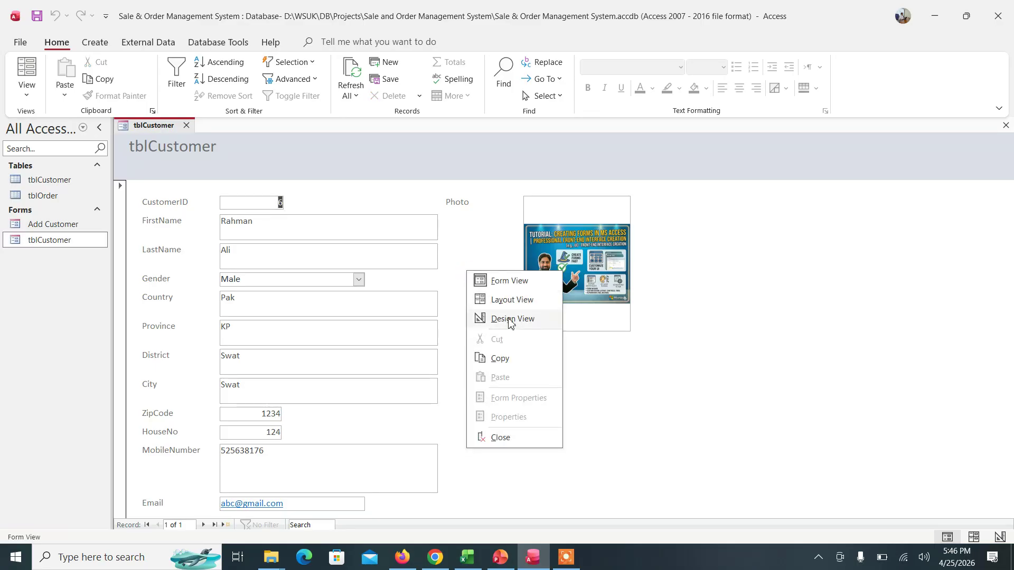
{"action": "left_click", "coordinate": [511, 320]}
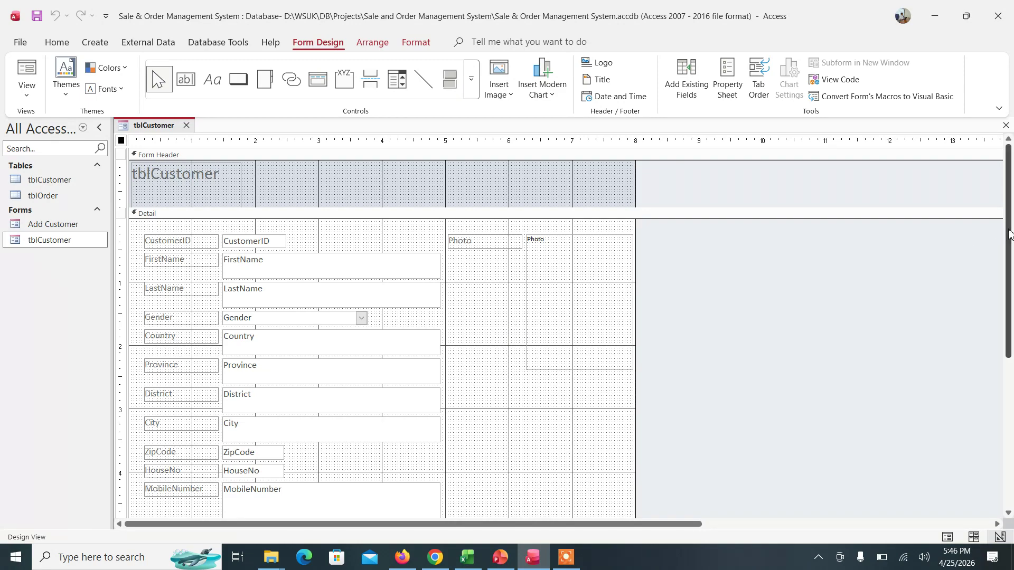
{"action": "left_click", "coordinate": [153, 181]}
- Retitle the header 'Add and View Customer Customer' and widen it to fit on one line
{"action": "left_click", "coordinate": [154, 178]}
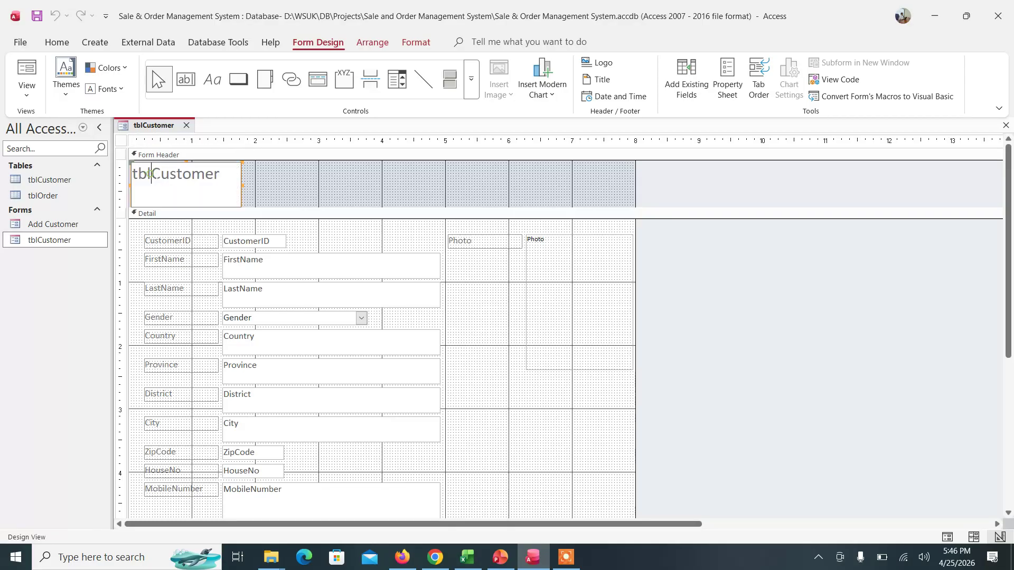
{"action": "key", "text": "BackSpace"}
{"action": "key", "text": "BackSpace"}
{"action": "key", "text": "BackSpace"}
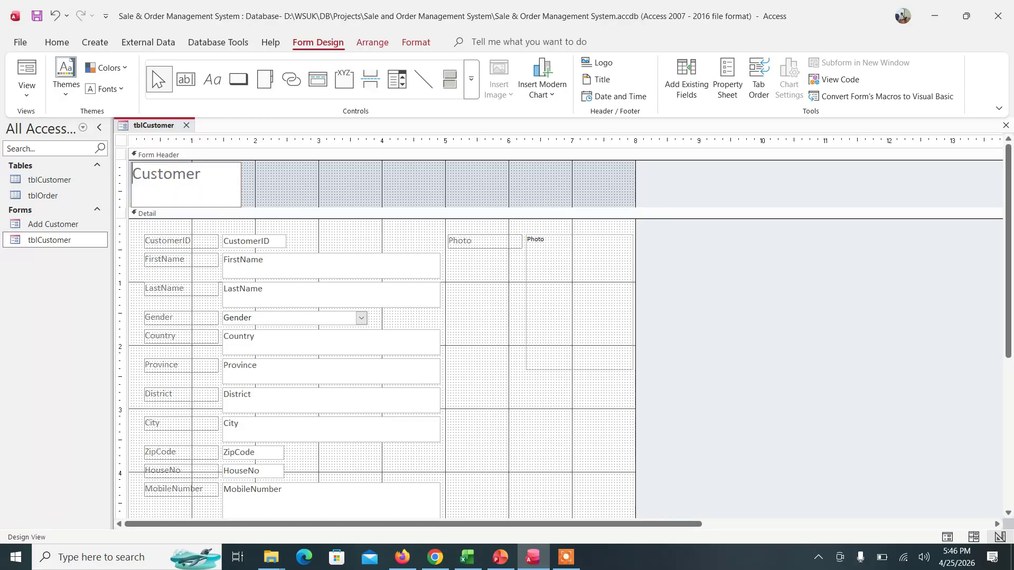
{"action": "type", "text": "Add "}
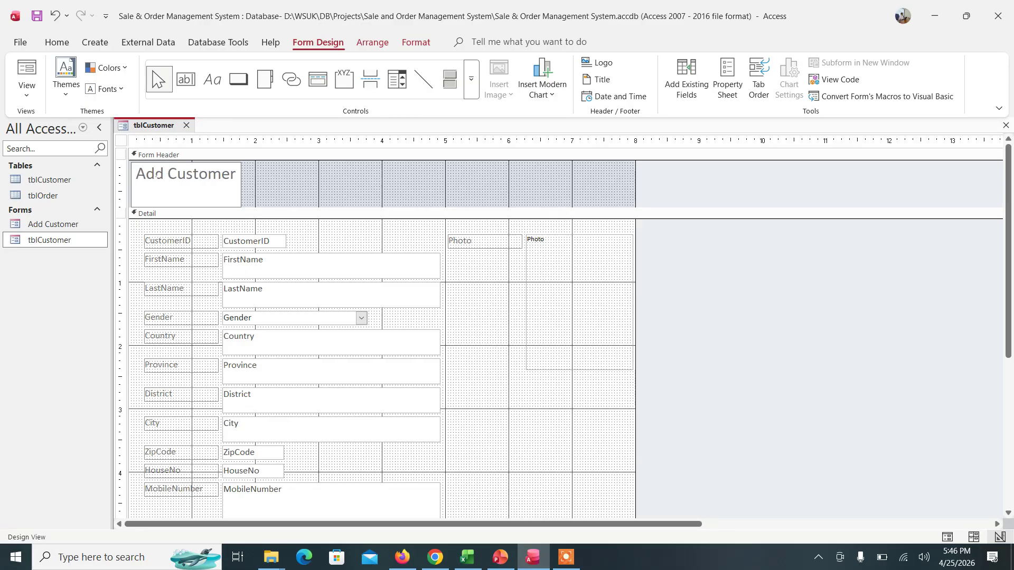
{"action": "type", "text": "Customer"}
{"action": "type", "text": " and View"}
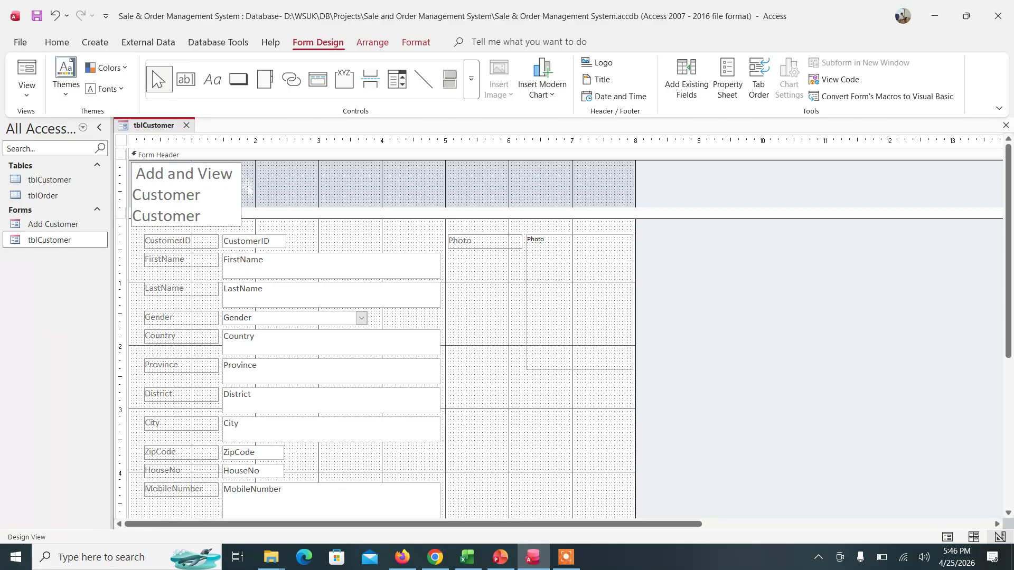
{"action": "key", "text": "Return"}
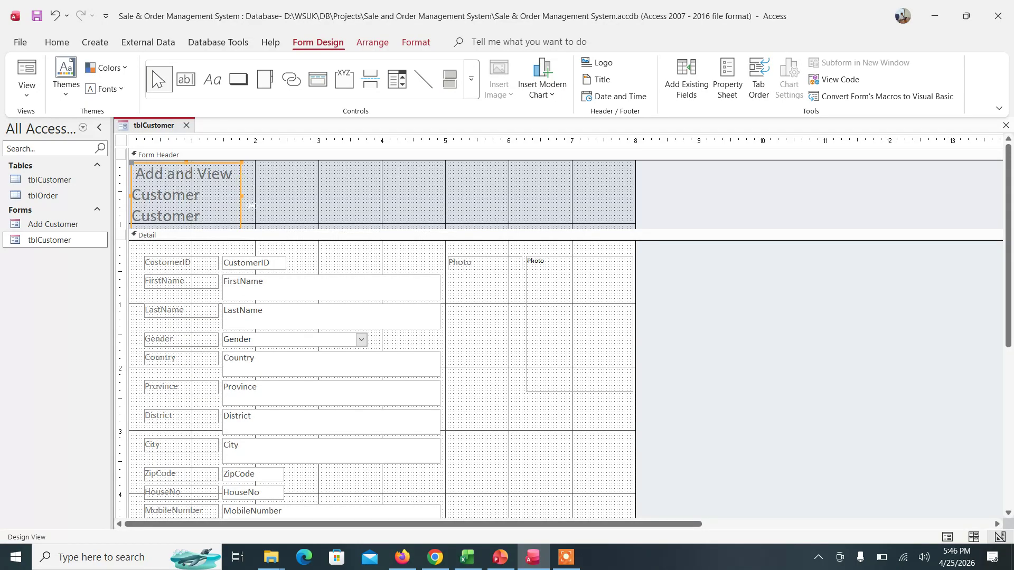
{"action": "left_click_drag", "start_coordinate": [243, 198], "coordinate": [413, 185]}
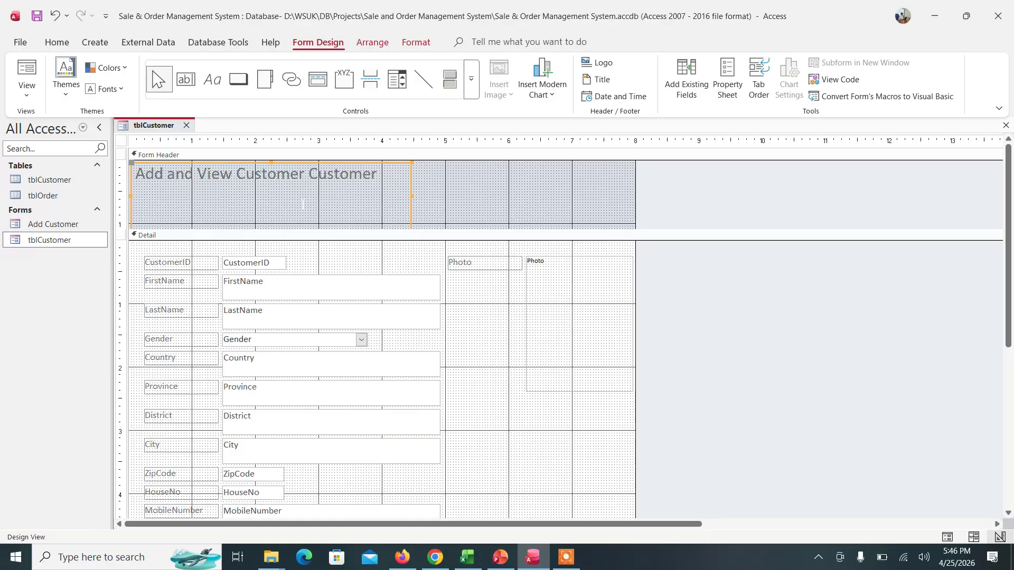
{"action": "left_click", "coordinate": [467, 214]}
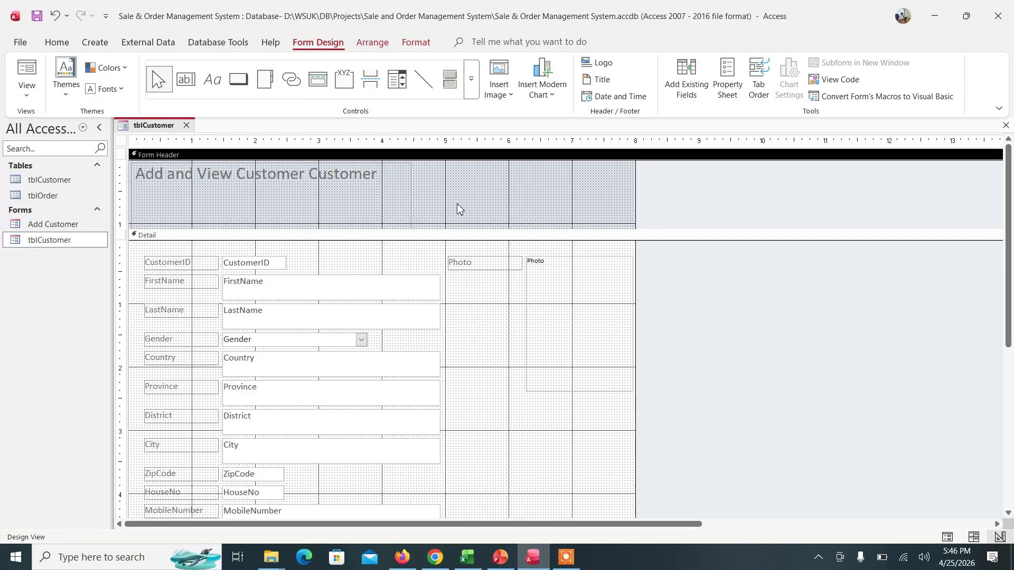
- Bring up the Property Sheet for the form's header area
{"action": "left_click", "coordinate": [122, 140]}
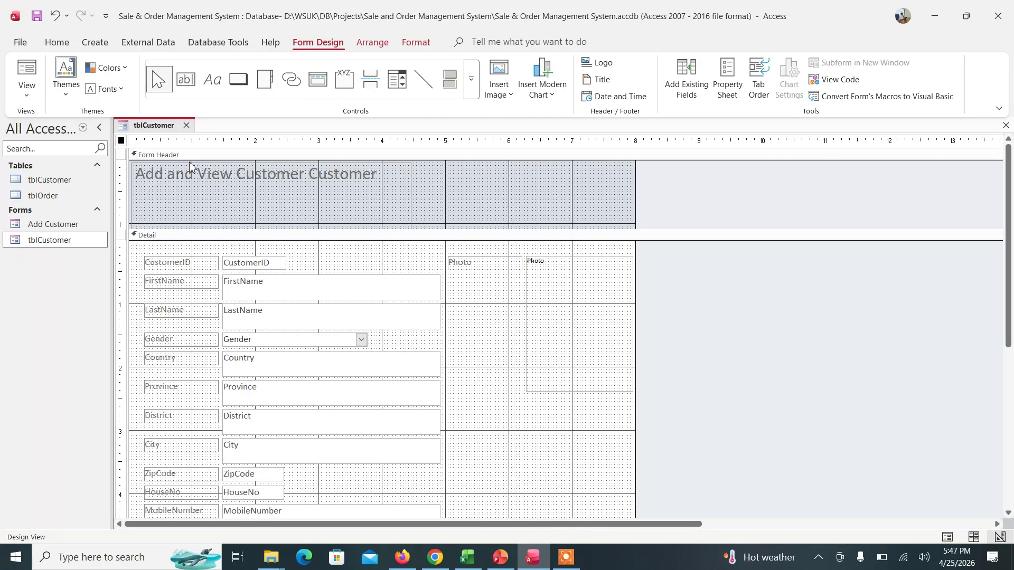
{"action": "left_click", "coordinate": [124, 156]}
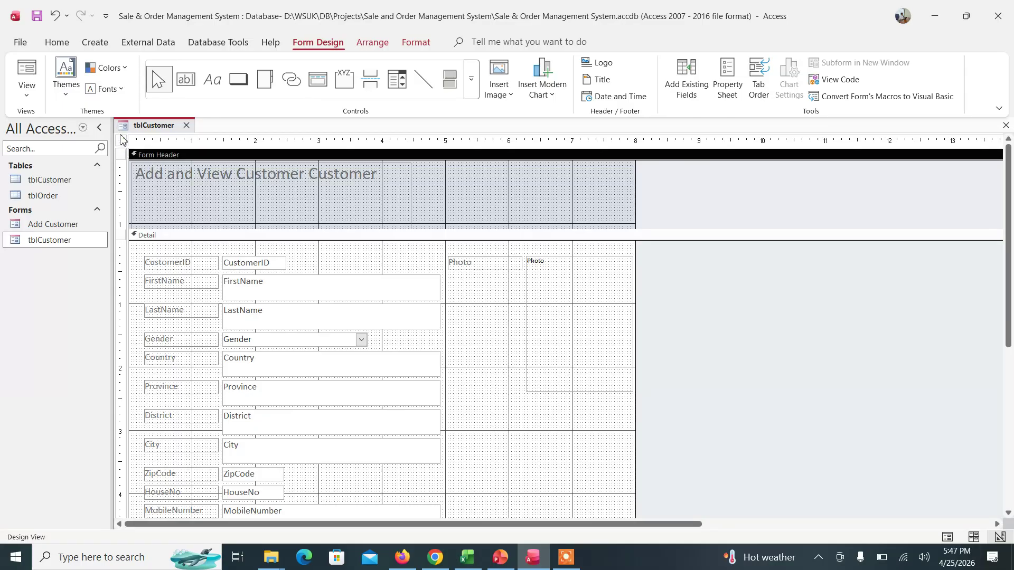
{"action": "left_click", "coordinate": [121, 140]}
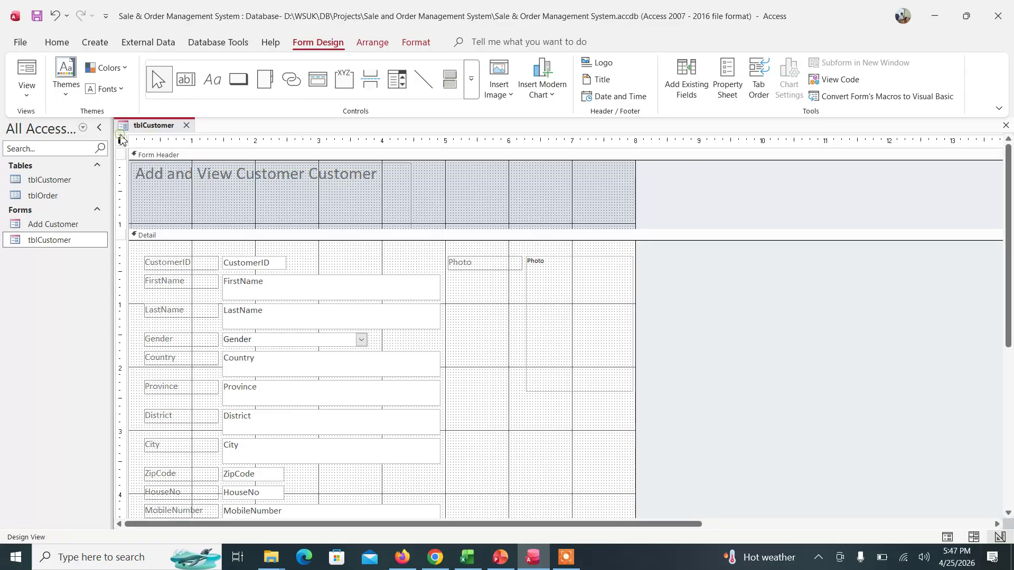
{"action": "right_click", "coordinate": [482, 194]}
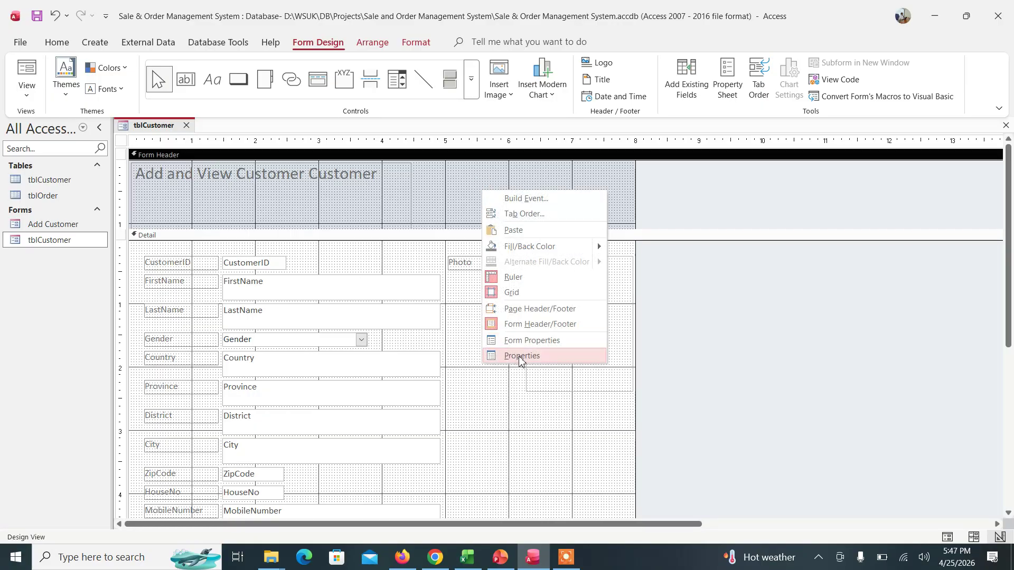
{"action": "left_click", "coordinate": [527, 341]}
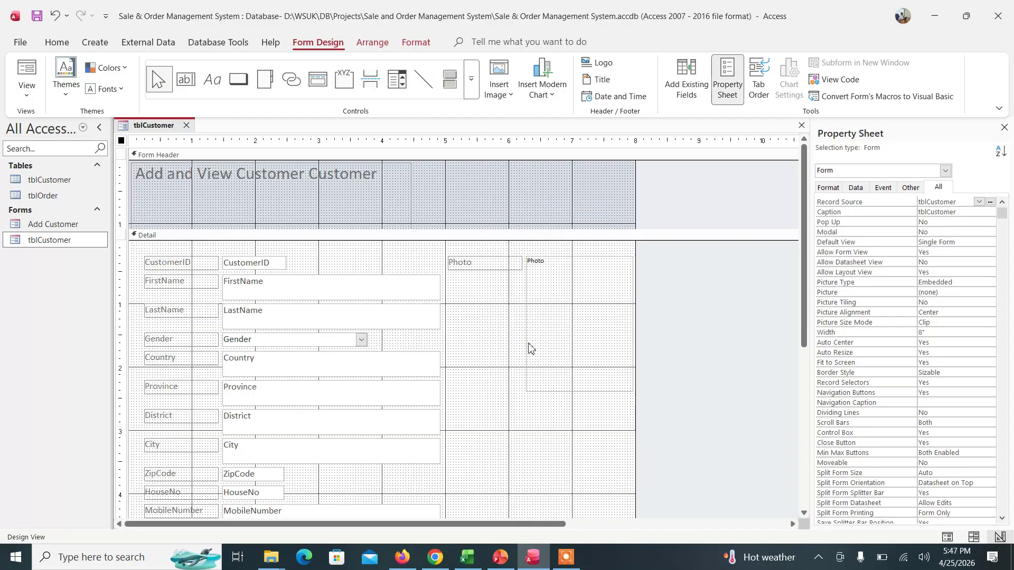
- Set the form header's Back Color to a pale gold, Accent 4, Lighter 60%
{"action": "left_click", "coordinate": [403, 205]}
{"action": "left_click", "coordinate": [500, 197]}
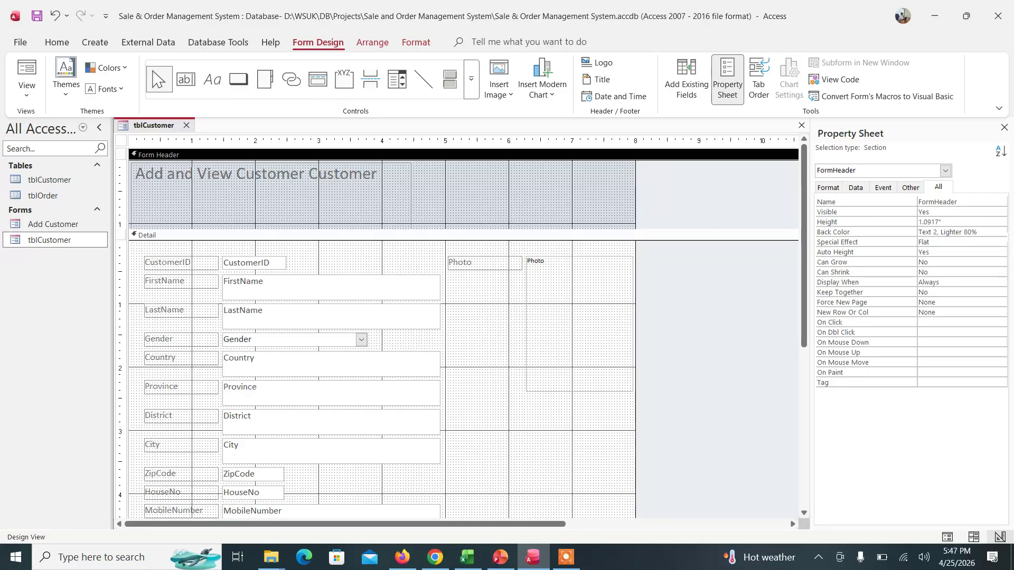
{"action": "left_click", "coordinate": [990, 232]}
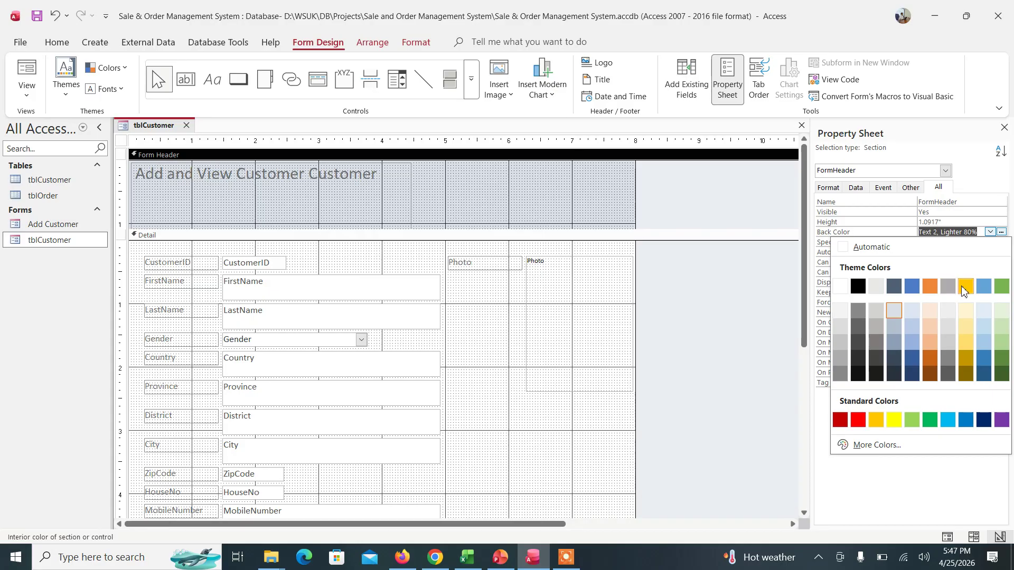
{"action": "left_click", "coordinate": [964, 286]}
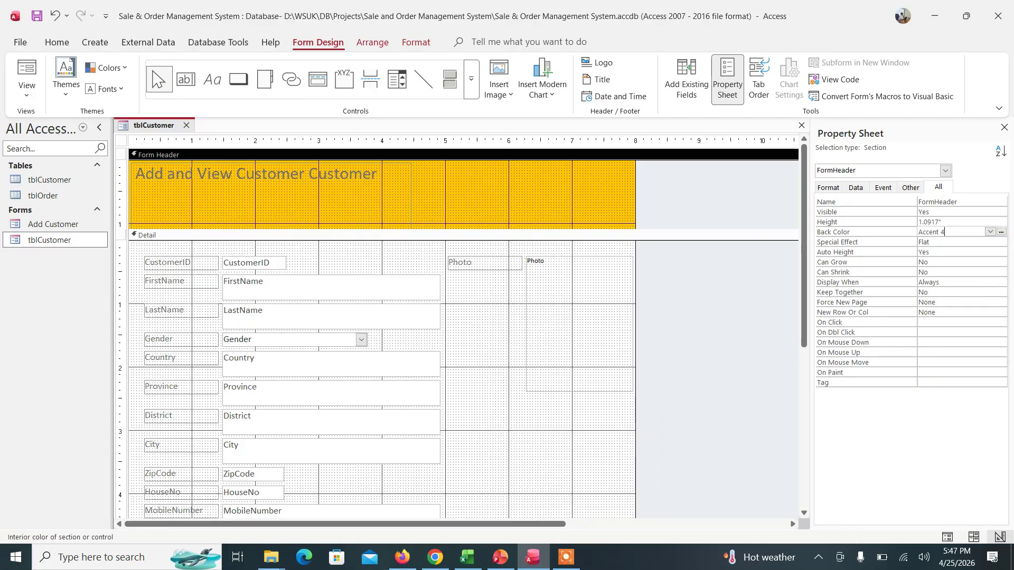
{"action": "left_click", "coordinate": [990, 232]}
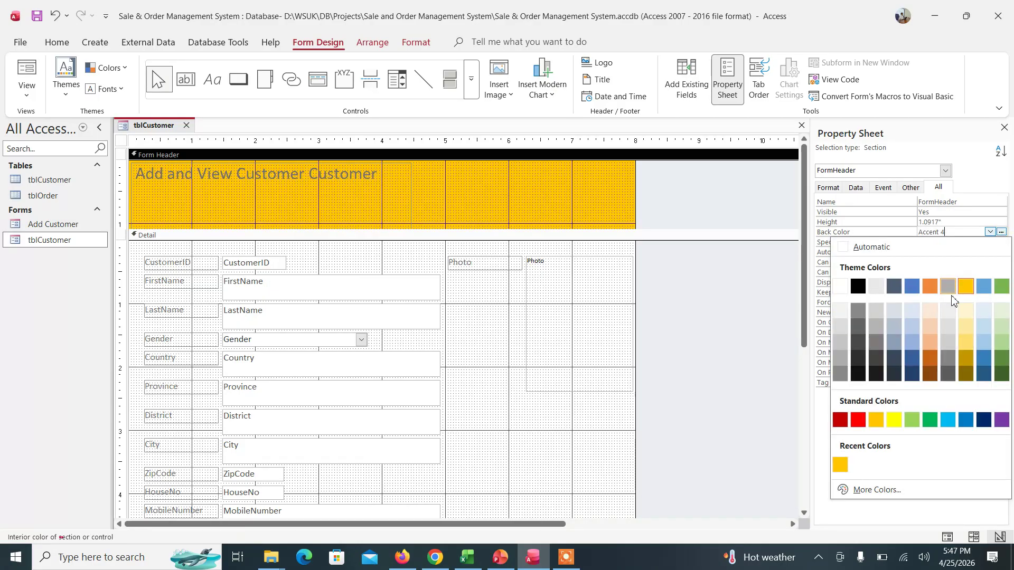
{"action": "left_click", "coordinate": [970, 330]}
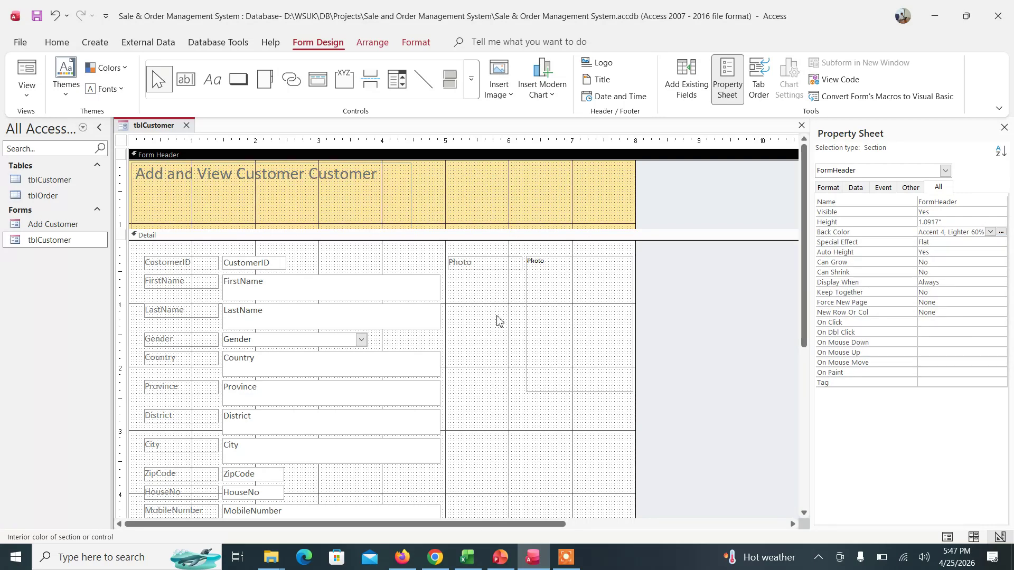
- Set the Detail section's Back Color to light blue, Accent 5, Lighter 80%
{"action": "left_click", "coordinate": [498, 365]}
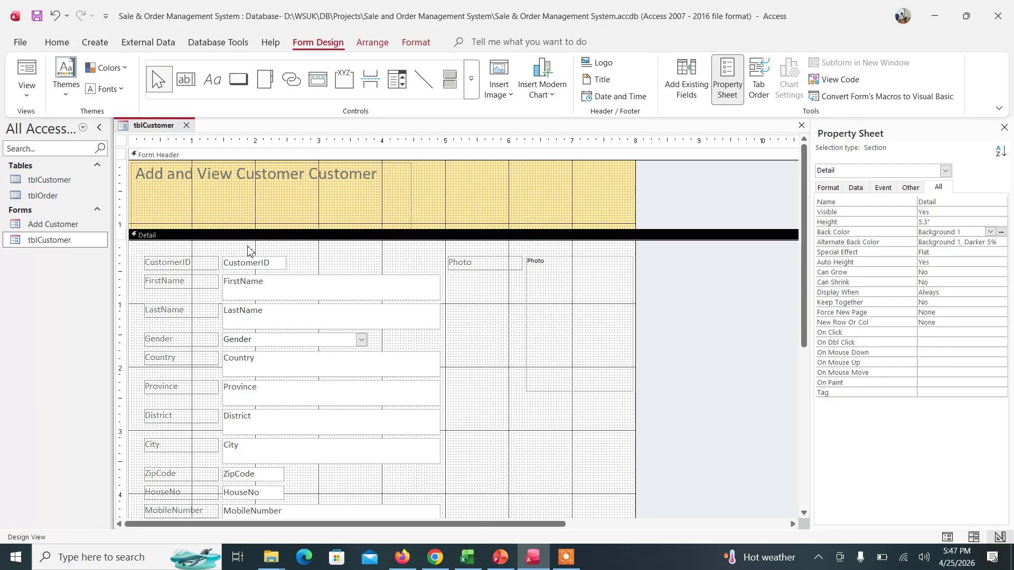
{"action": "left_click", "coordinate": [309, 258]}
{"action": "left_click", "coordinate": [990, 232]}
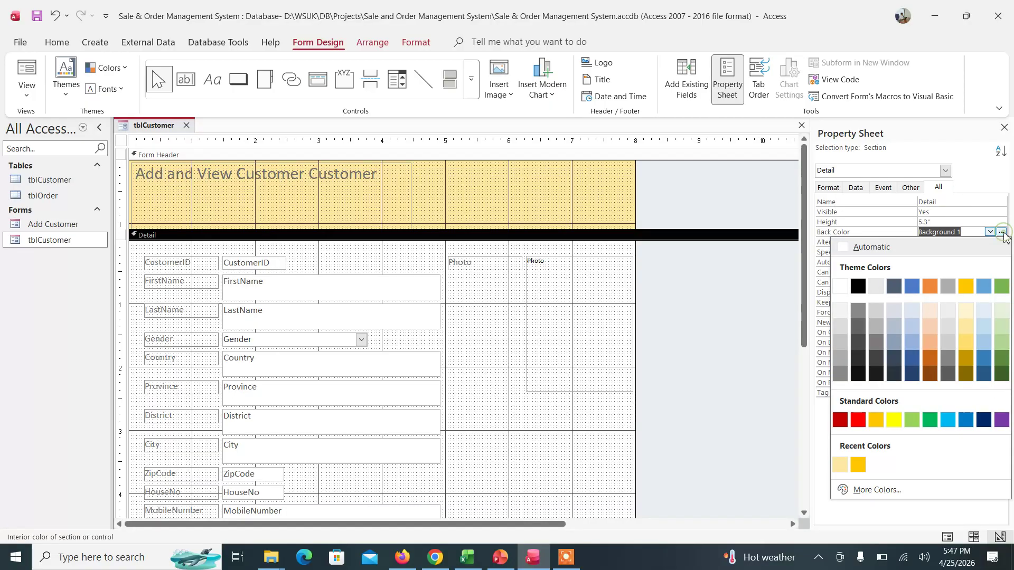
{"action": "left_click", "coordinate": [984, 310]}
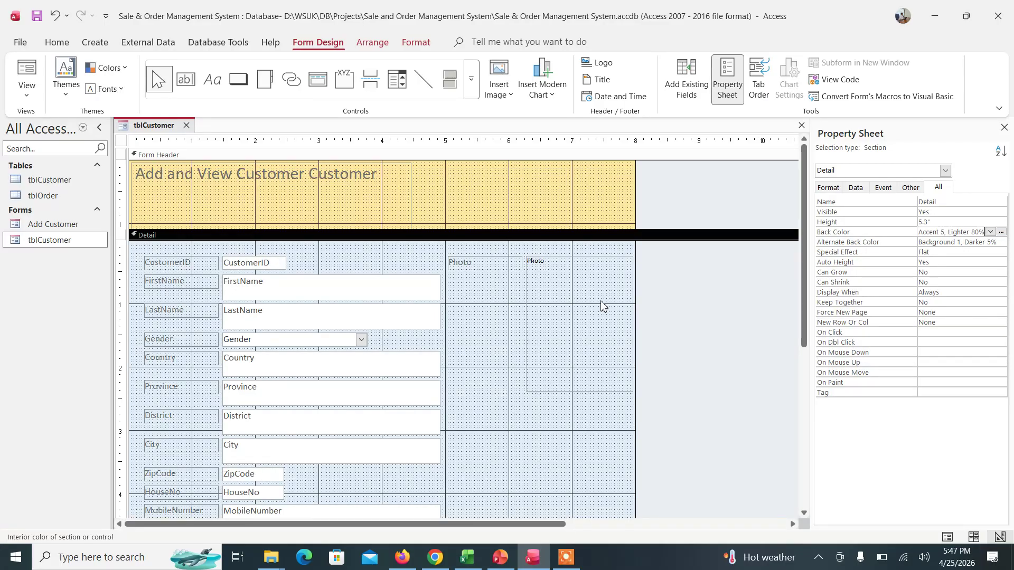
{"action": "left_click", "coordinate": [507, 269]}
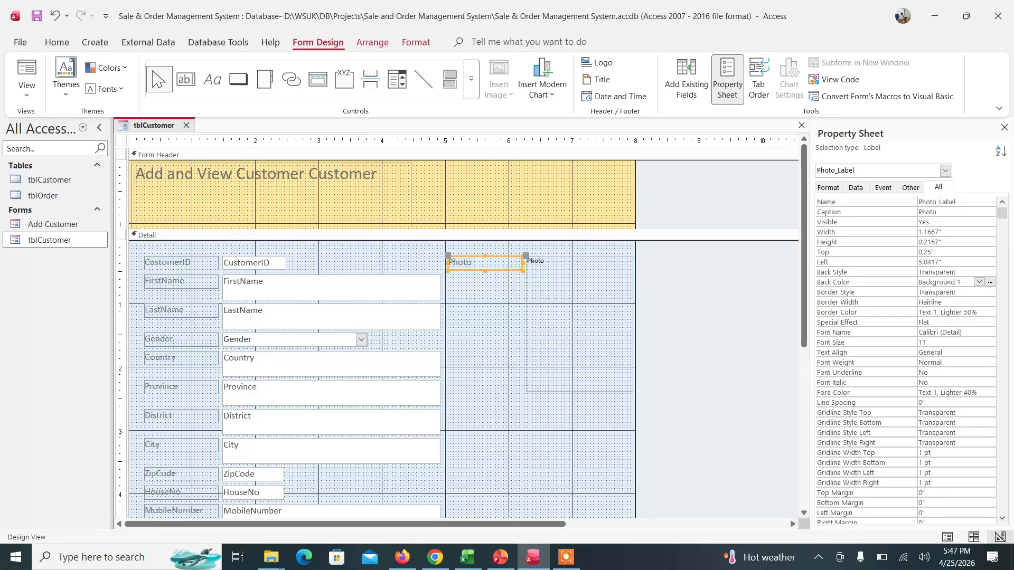
- Raise the Photo label, shift the photo box left, and shrink it to 1.4542" by 1.3333"
{"action": "mouse_move", "coordinate": [452, 260]}
{"action": "left_mouse_down"}
{"action": "mouse_move", "coordinate": [445, 254]}
{"action": "mouse_move", "coordinate": [517, 246]}
{"action": "mouse_move", "coordinate": [459, 252]}
{"action": "left_mouse_up"}
{"action": "left_click", "coordinate": [573, 274]}
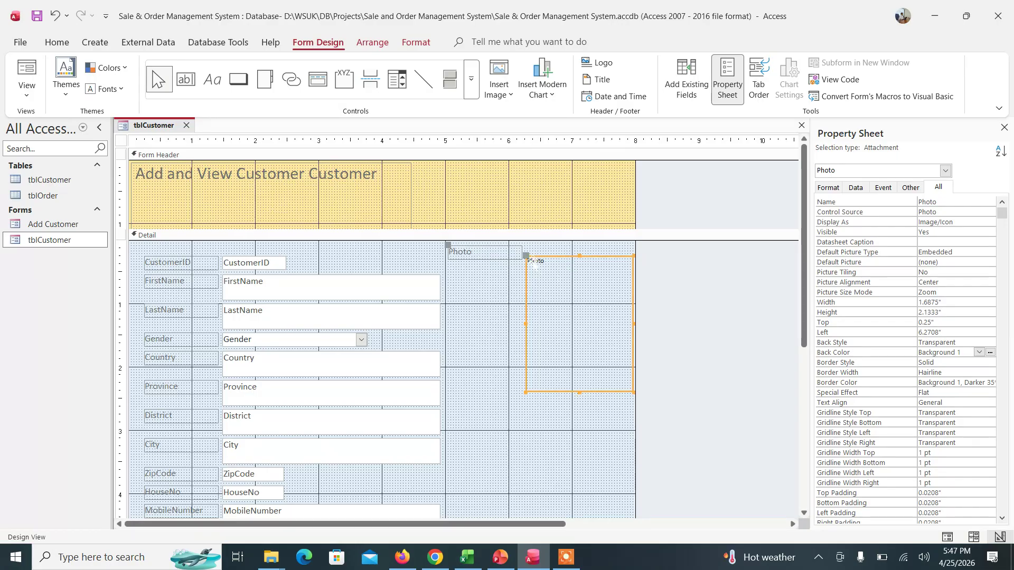
{"action": "left_click_drag", "start_coordinate": [534, 263], "coordinate": [454, 270]}
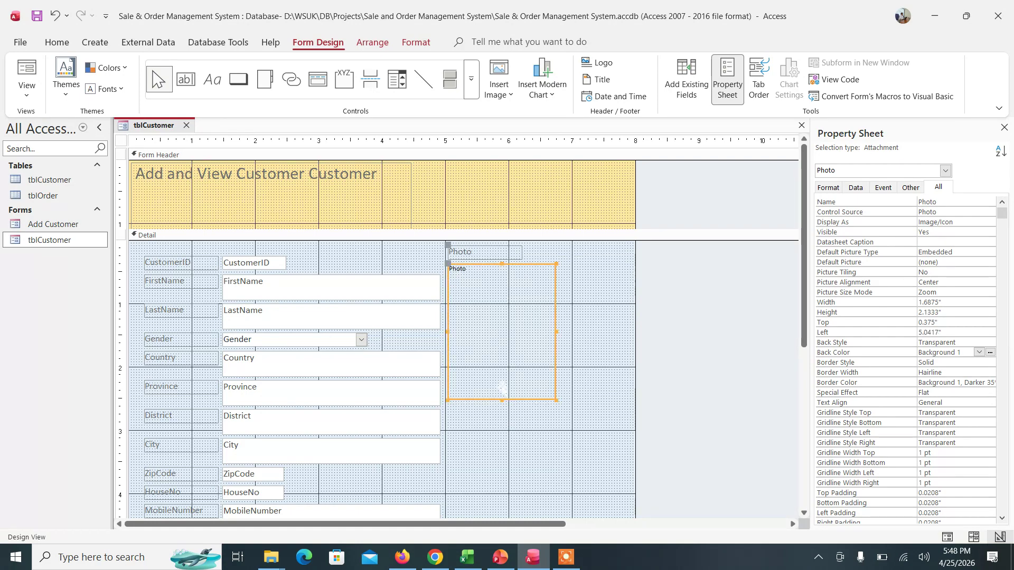
{"action": "left_click_drag", "start_coordinate": [502, 401], "coordinate": [501, 348]}
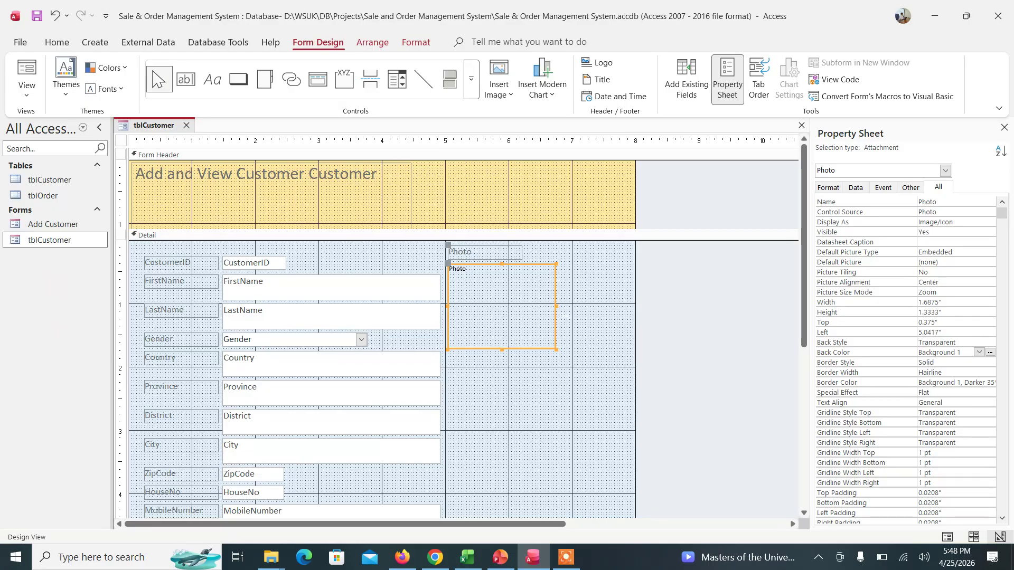
{"action": "left_click_drag", "start_coordinate": [557, 306], "coordinate": [541, 306]}
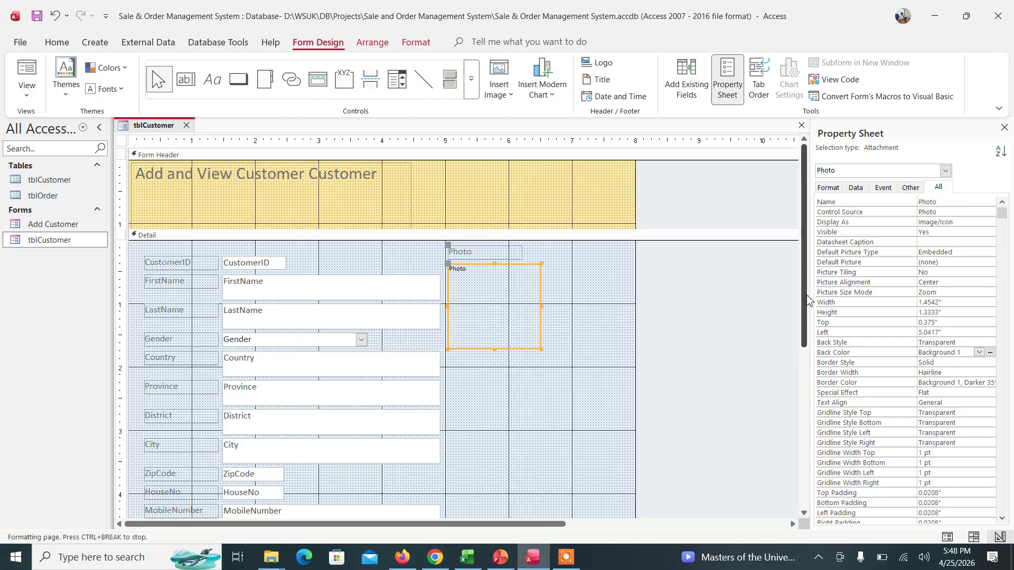
{"action": "left_click_drag", "start_coordinate": [805, 301], "coordinate": [806, 341]}
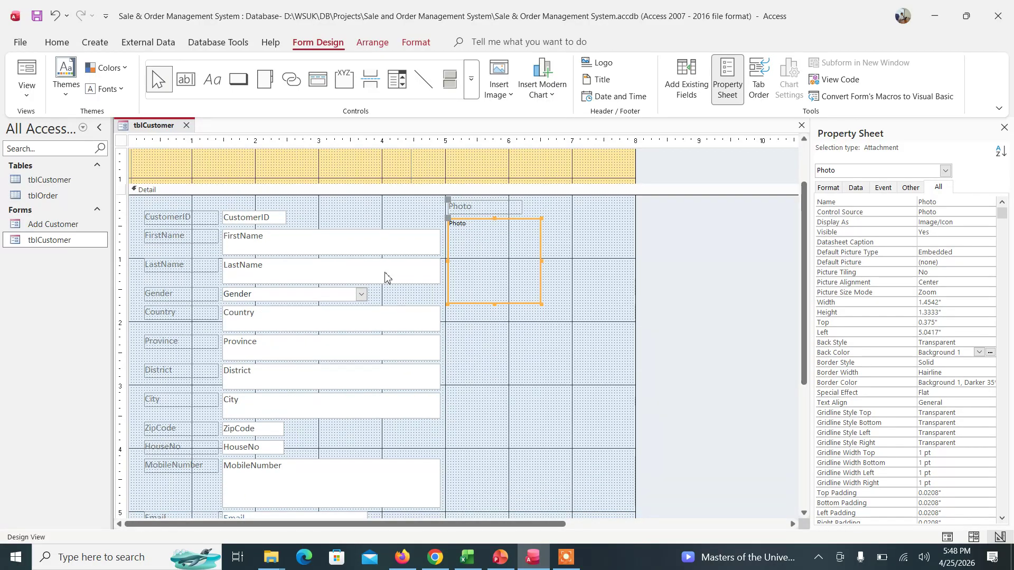
- Narrow FirstName and place a narrowed LastName box right beside it
{"action": "left_click", "coordinate": [302, 239]}
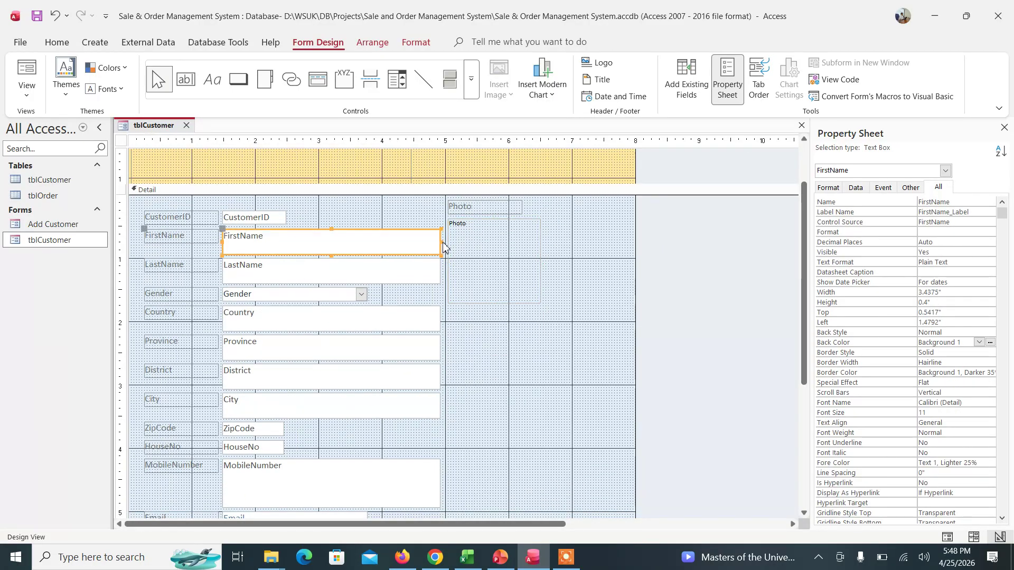
{"action": "left_click_drag", "start_coordinate": [442, 242], "coordinate": [322, 242]}
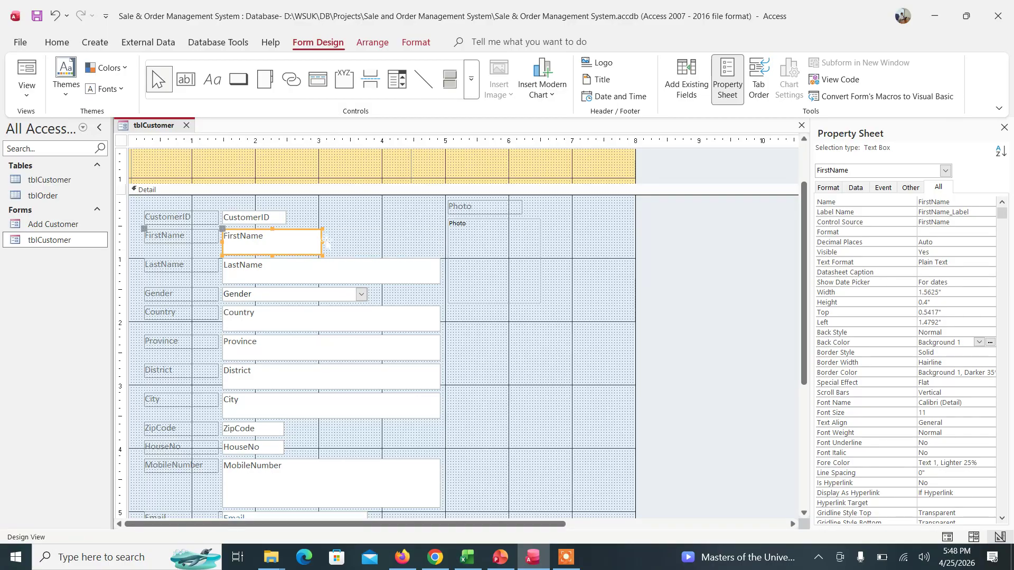
{"action": "left_click", "coordinate": [284, 273]}
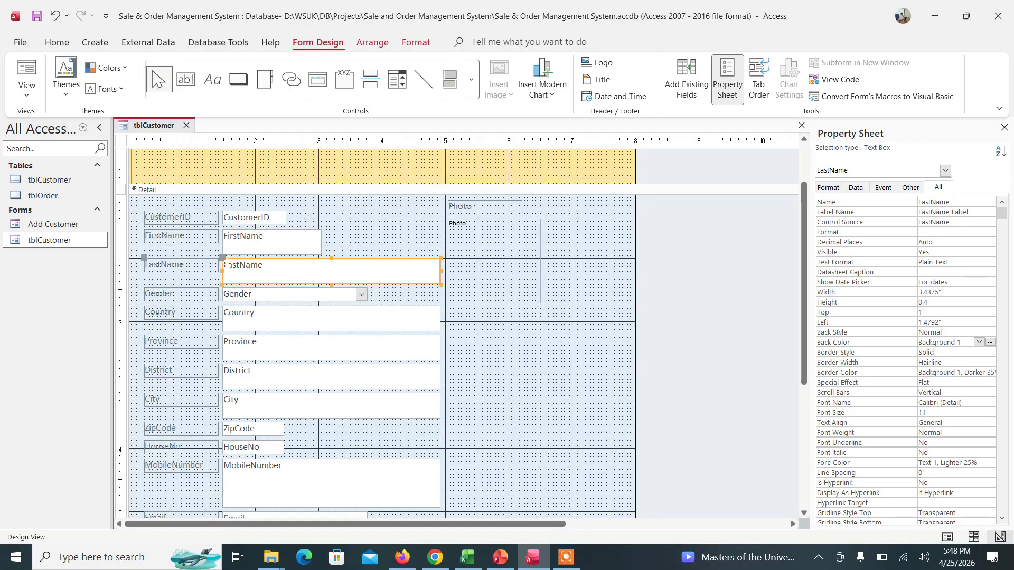
{"action": "left_click_drag", "start_coordinate": [223, 258], "coordinate": [326, 233]}
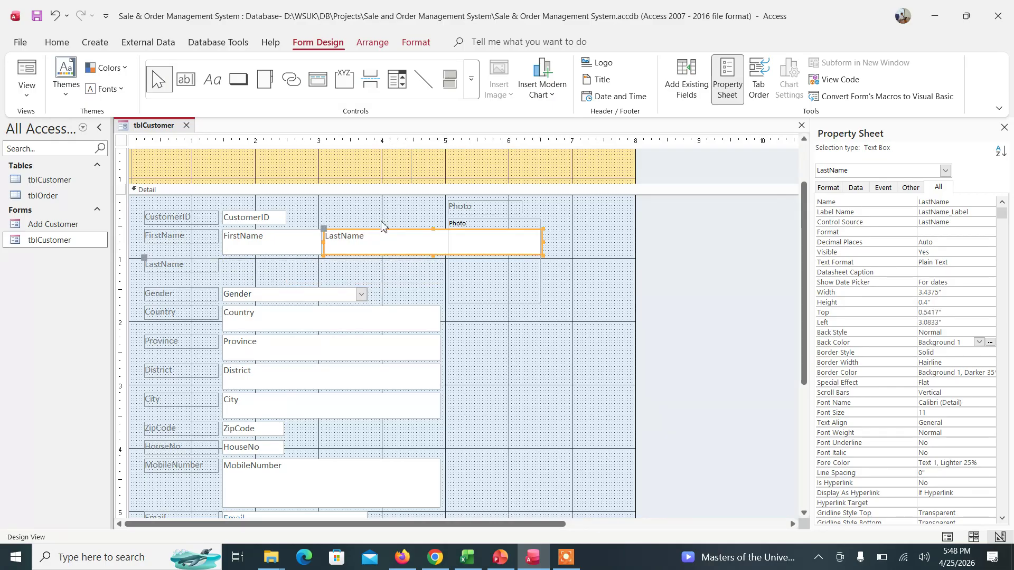
{"action": "left_click_drag", "start_coordinate": [543, 242], "coordinate": [440, 241]}
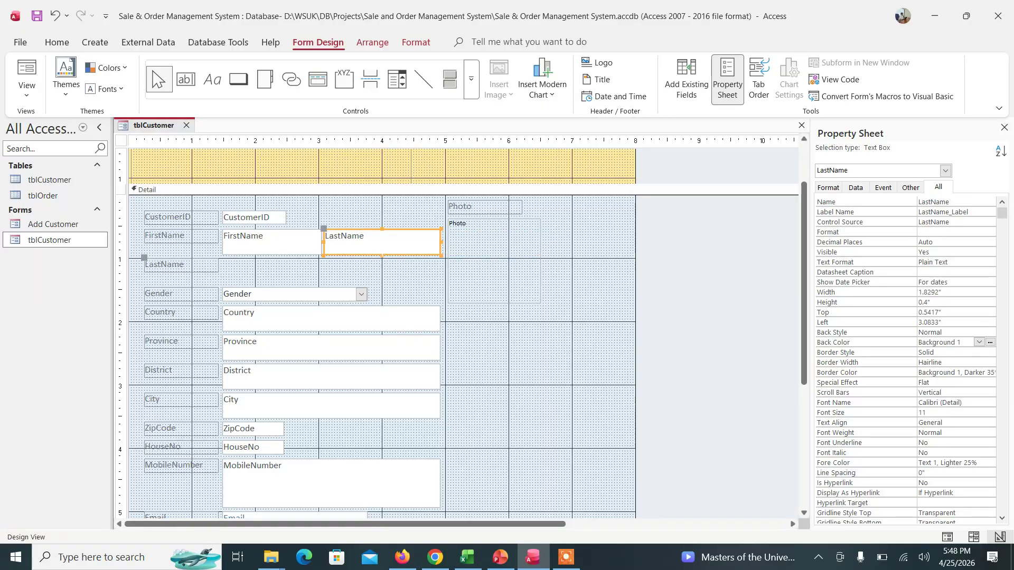
- Delete the LastName label and narrow the Gender combo box to 1.1833" wide
{"action": "left_click", "coordinate": [198, 267]}
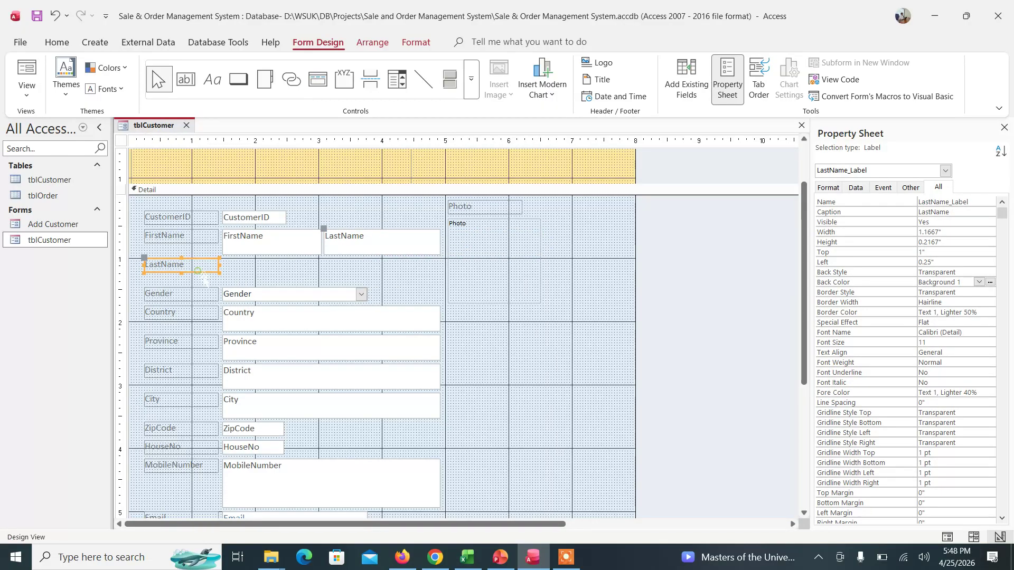
{"action": "key", "text": "Delete"}
{"action": "left_click", "coordinate": [303, 296]}
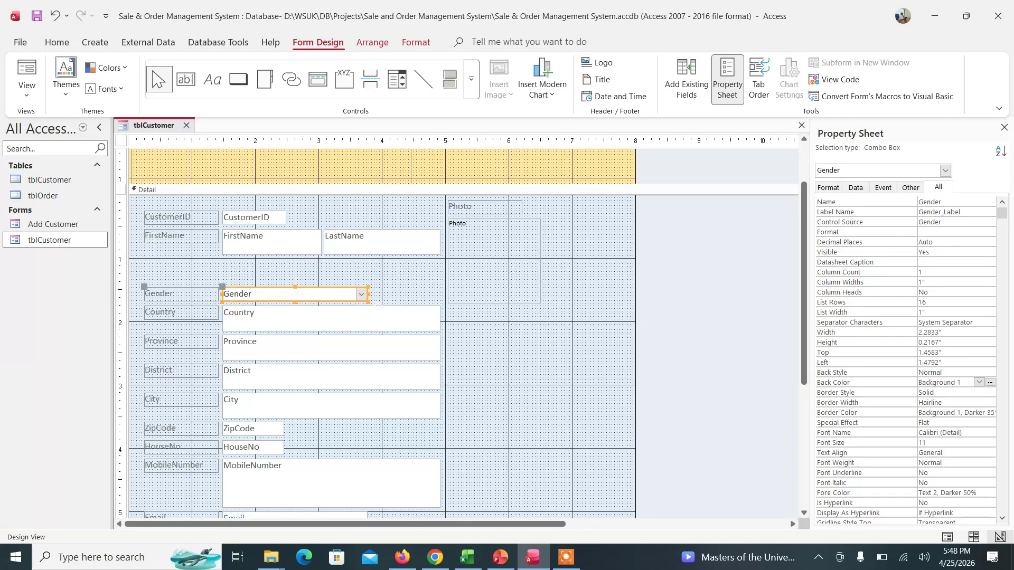
{"action": "left_click_drag", "start_coordinate": [368, 294], "coordinate": [301, 297]}
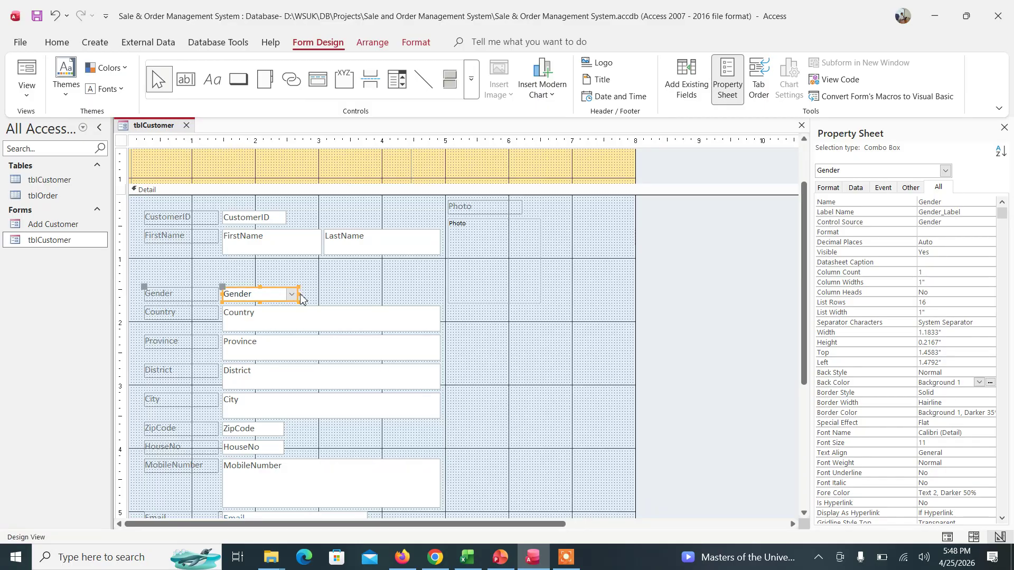
{"action": "left_click", "coordinate": [134, 273]}
{"action": "left_click_drag", "start_coordinate": [134, 272], "coordinate": [464, 478]}
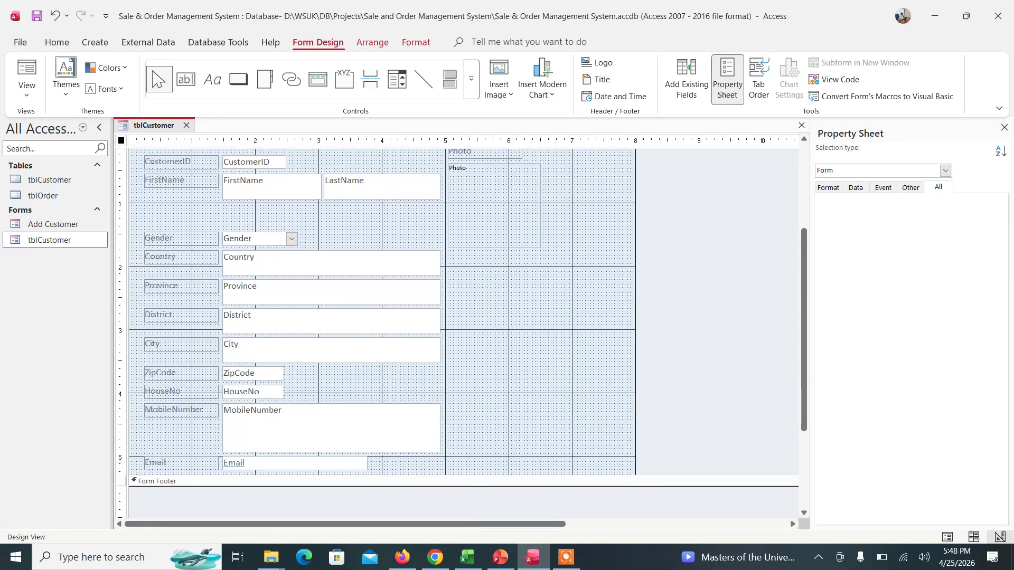
- Select Gender through Email without Photo and nudge the block up under the name row
{"action": "left_click", "coordinate": [469, 297]}
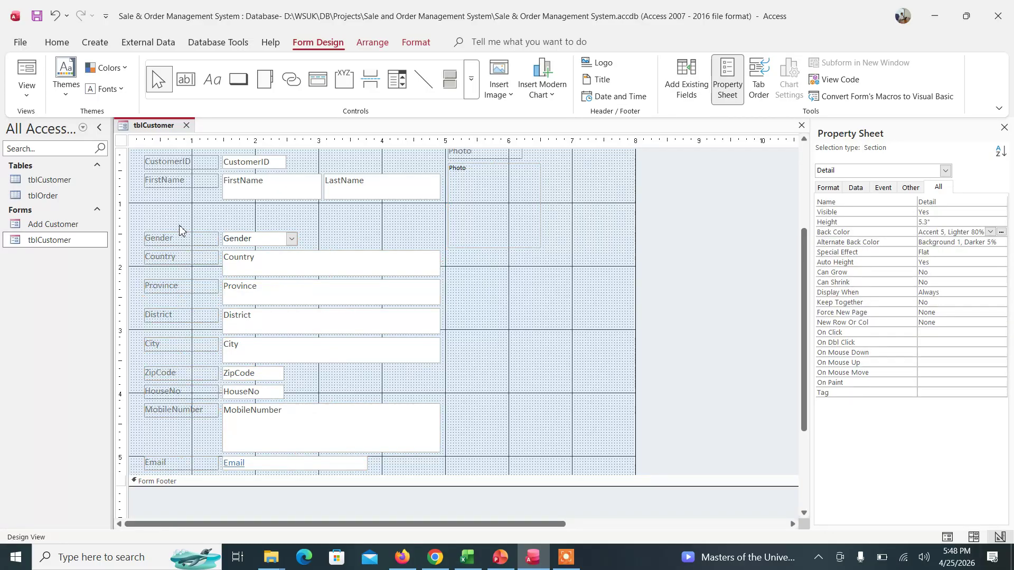
{"action": "left_click_drag", "start_coordinate": [134, 222], "coordinate": [465, 482]}
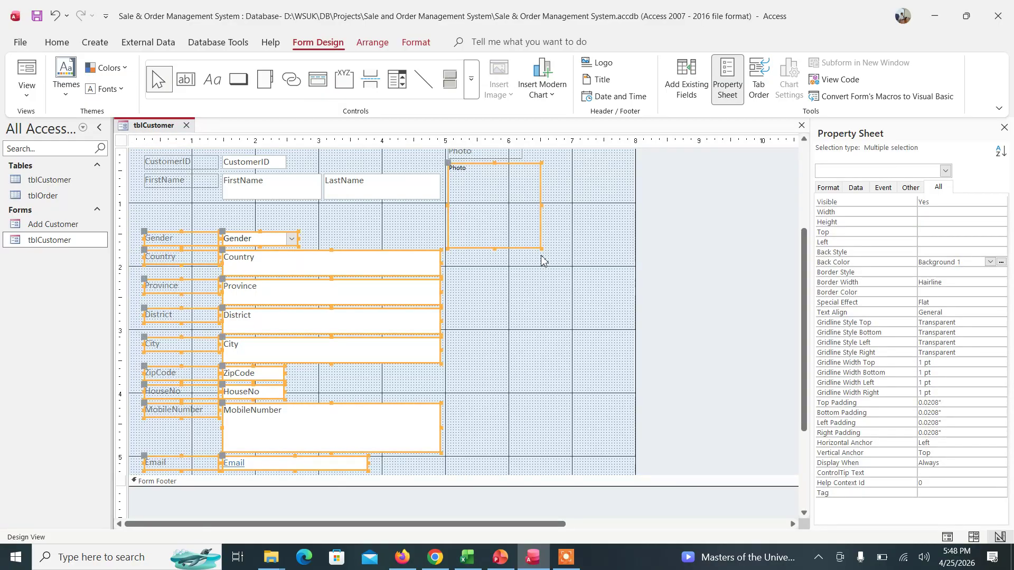
{"action": "left_click", "coordinate": [482, 219], "text": "shift"}
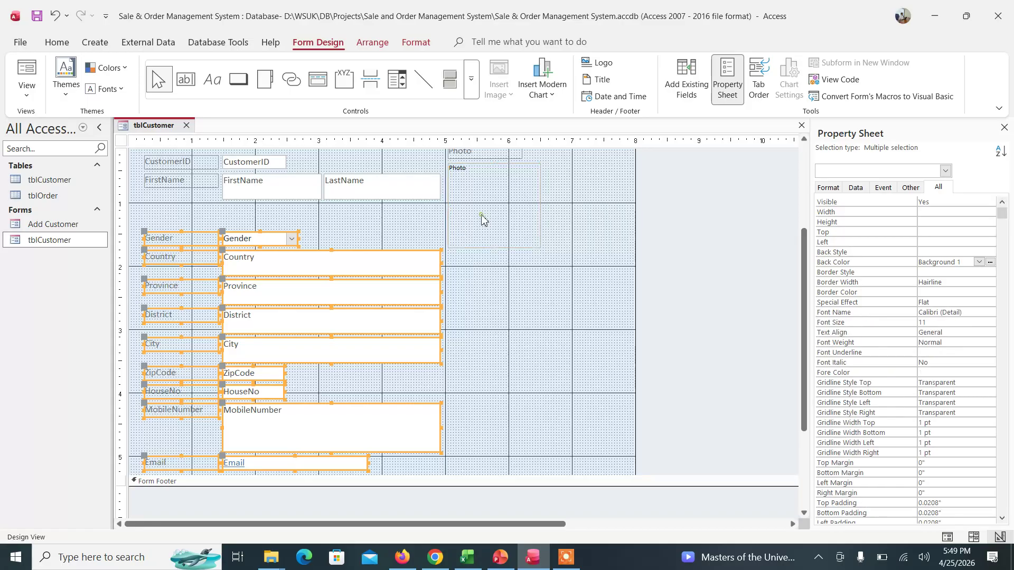
{"action": "key", "text": "Up"}
{"action": "key", "text": "Up"}
{"action": "key", "text": "Up"}
{"action": "key", "text": "Up"}
{"action": "key", "text": "Up"}
{"action": "key", "text": "Up"}
{"action": "key", "text": "Up"}
{"action": "key", "text": "Up"}
{"action": "key", "text": "Up"}
{"action": "key", "text": "Up"}
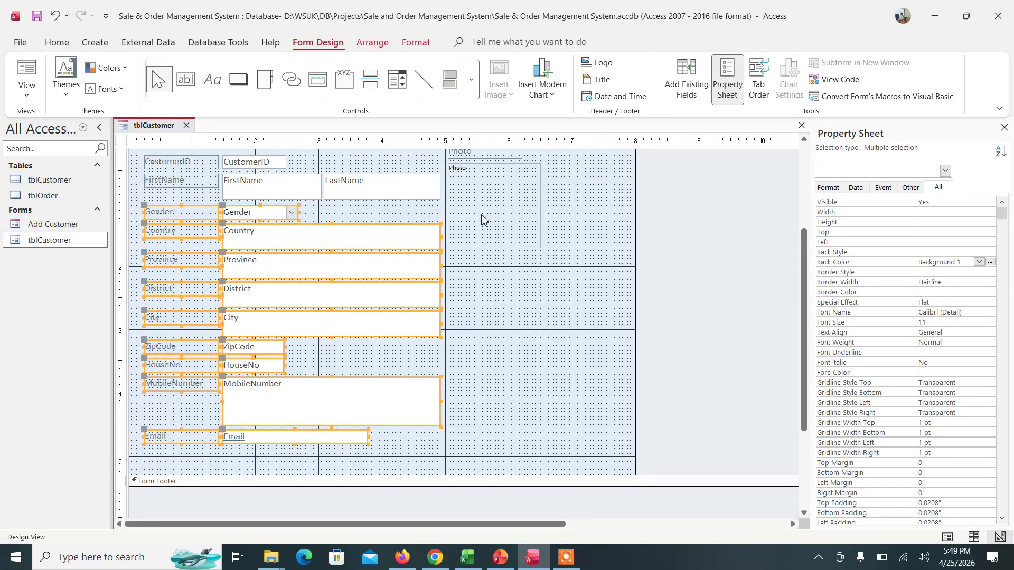
{"action": "left_click", "coordinate": [514, 366]}
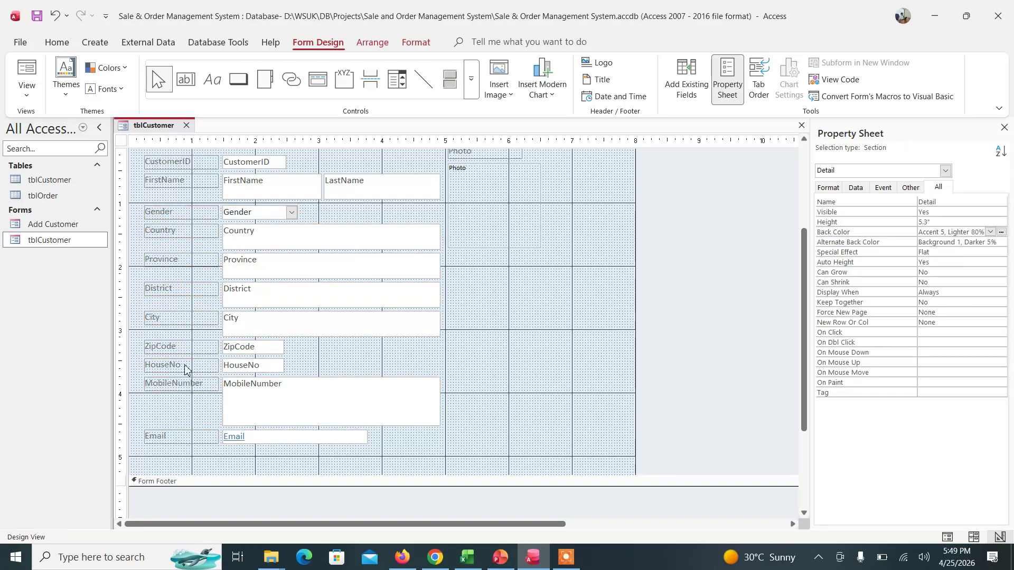
{"action": "left_click", "coordinate": [241, 366]}
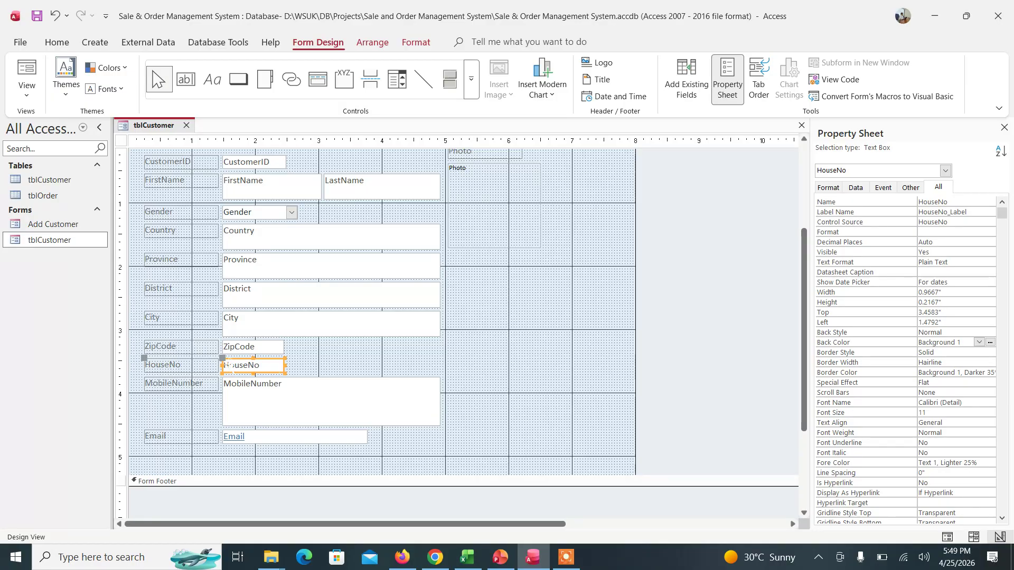
- Put HouseNo beside ZipCode, delete its label, and add a comma to the ZipCode label
{"action": "left_click_drag", "start_coordinate": [227, 365], "coordinate": [296, 348]}
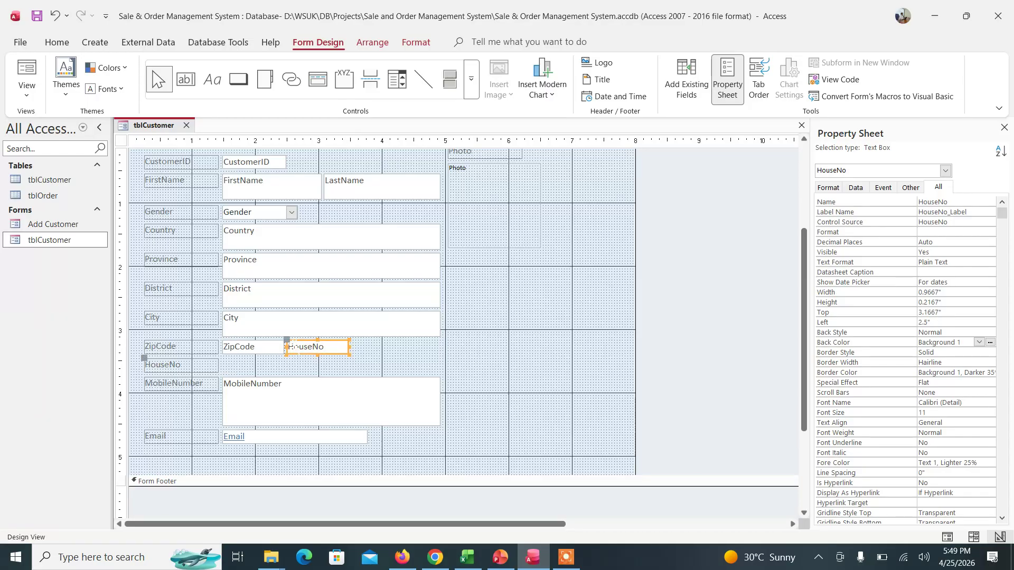
{"action": "left_click", "coordinate": [205, 361]}
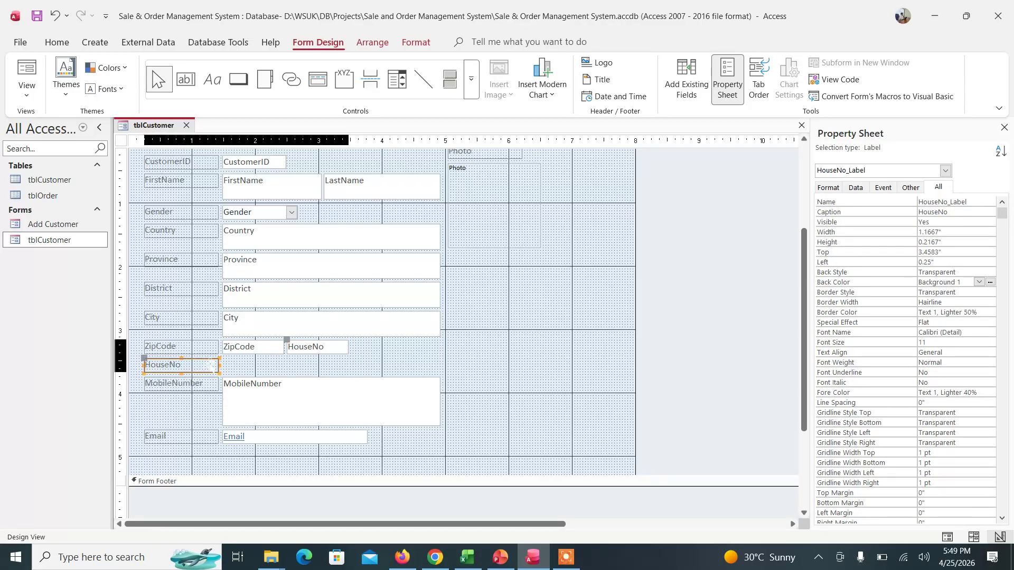
{"action": "key", "text": "Delete"}
{"action": "left_click", "coordinate": [175, 352]}
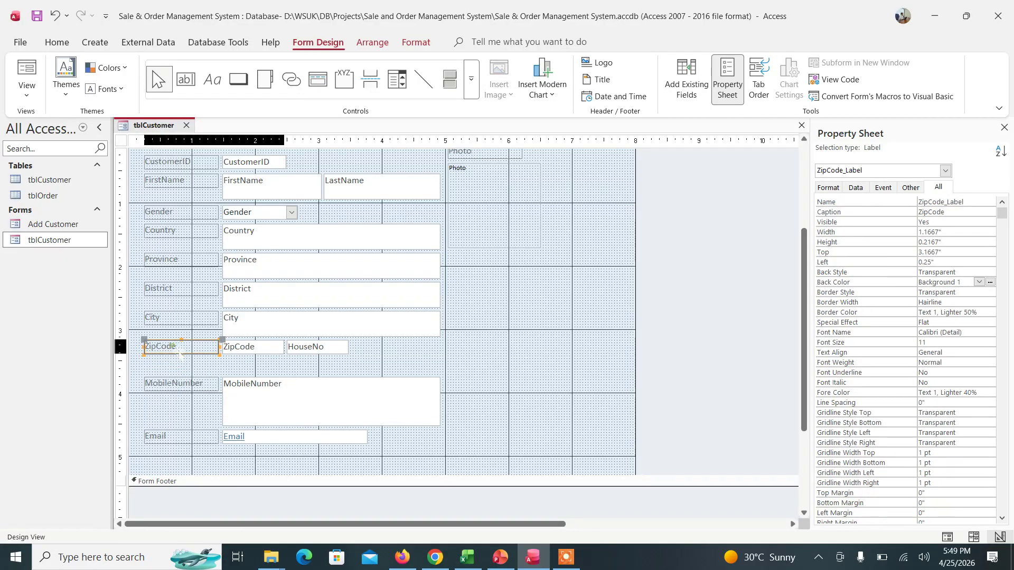
{"action": "type", "text": ", House No"}
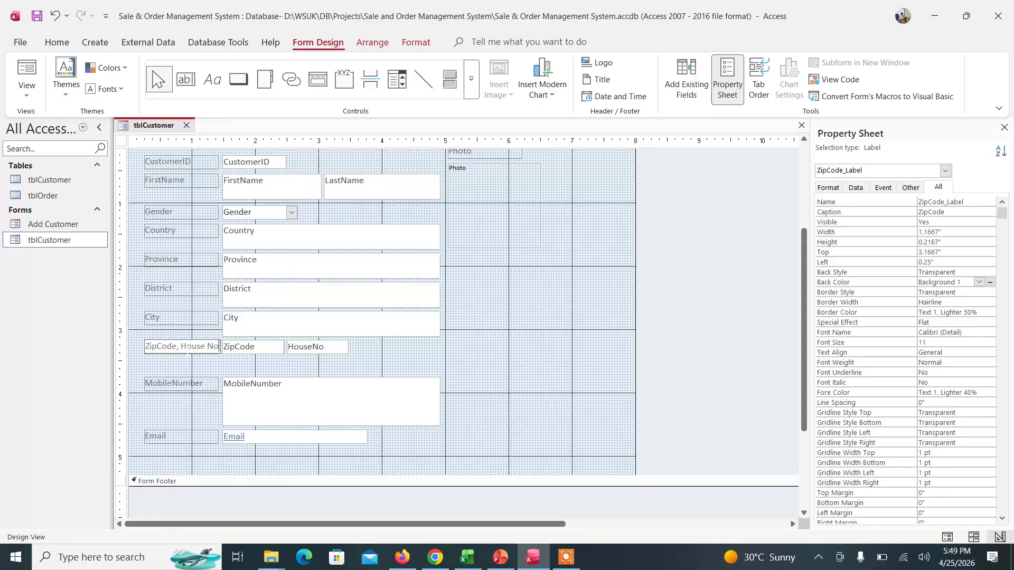
- Move MobileNumber and Email up, then make MobileNumber one line tall and narrower
{"action": "left_click", "coordinate": [208, 388]}
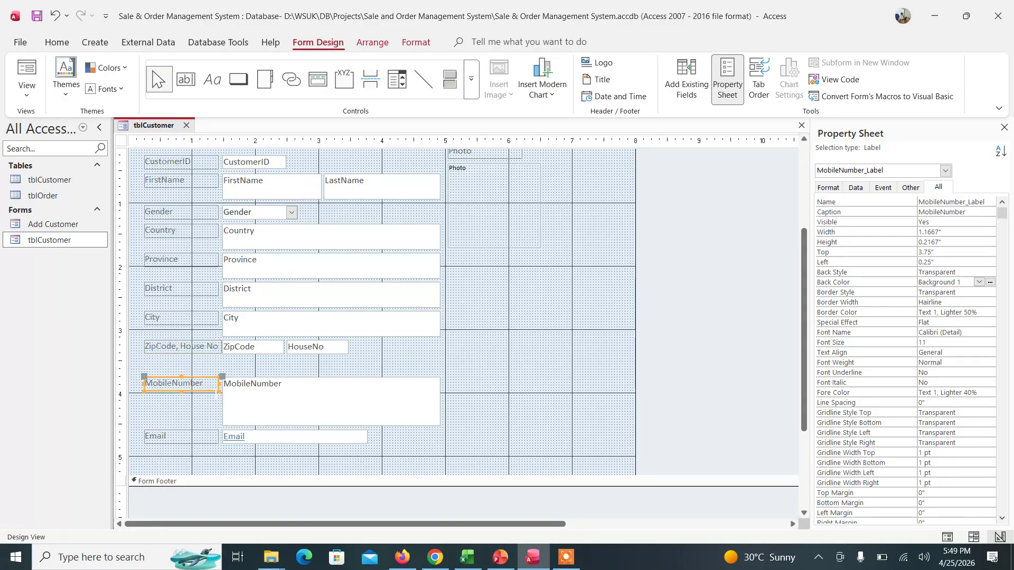
{"action": "left_click_drag", "start_coordinate": [463, 463], "coordinate": [132, 372]}
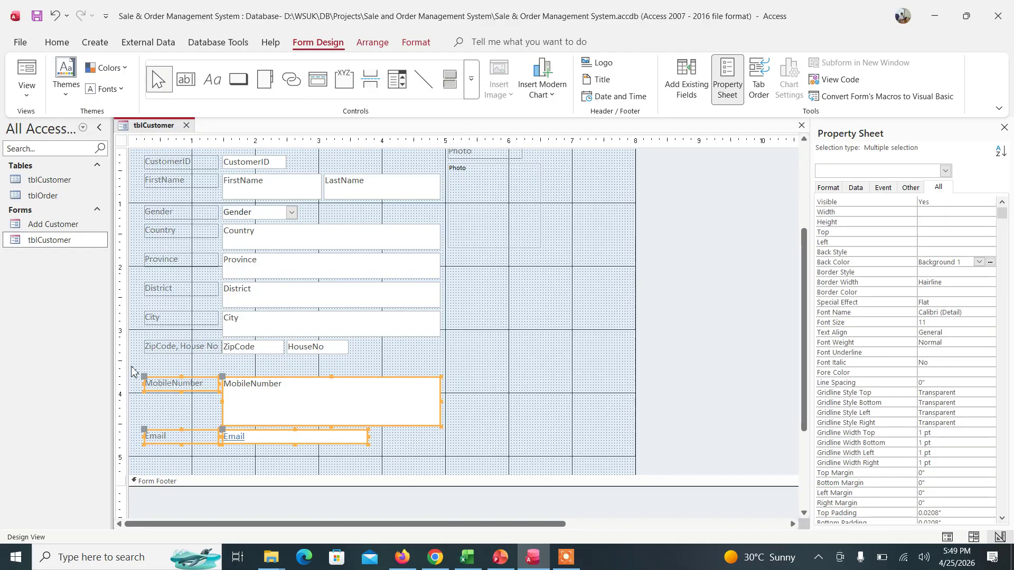
{"action": "key", "text": "Up"}
{"action": "key", "text": "Up"}
{"action": "key", "text": "Up"}
{"action": "key", "text": "Up"}
{"action": "key", "text": "Up"}
{"action": "key", "text": "Up"}
{"action": "key", "text": "Up"}
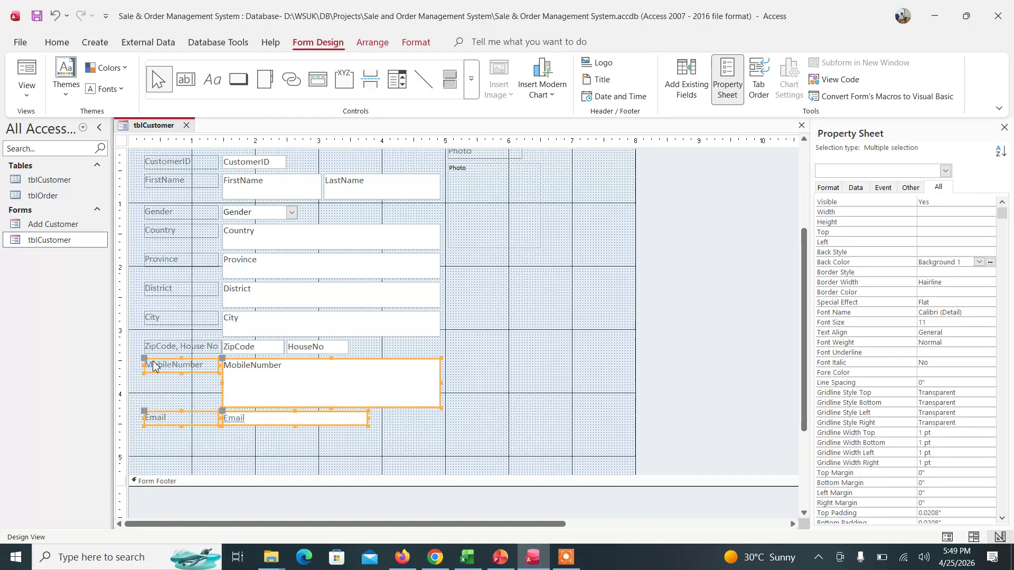
{"action": "left_click", "coordinate": [521, 423]}
{"action": "left_click", "coordinate": [412, 396]}
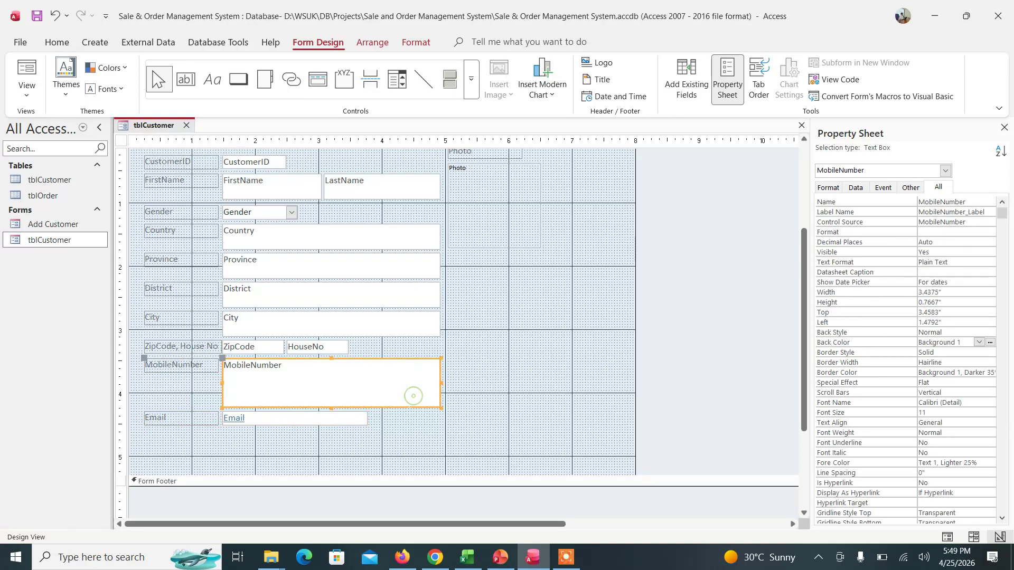
{"action": "left_click_drag", "start_coordinate": [331, 408], "coordinate": [331, 374]}
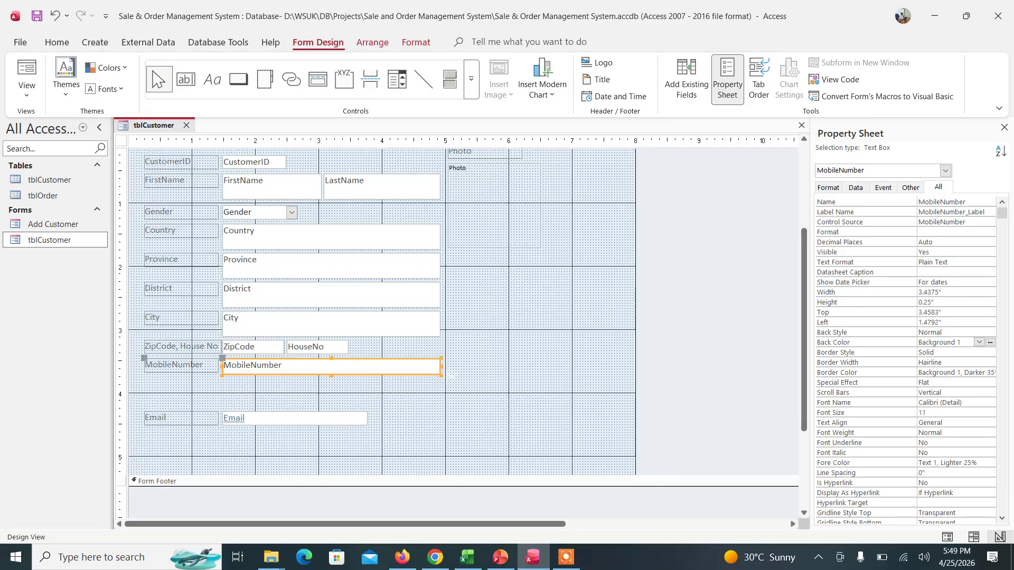
{"action": "left_click_drag", "start_coordinate": [442, 367], "coordinate": [347, 367]}
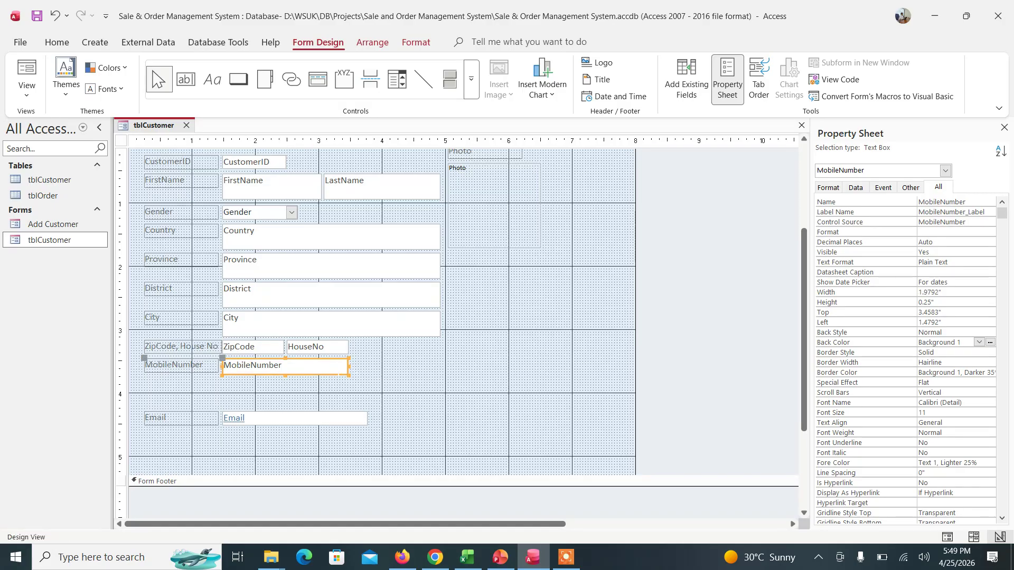
- Nudge the Email label and box up beneath MobileNumber and narrow the Email box
{"action": "left_click", "coordinate": [378, 423]}
{"action": "left_click", "coordinate": [386, 443]}
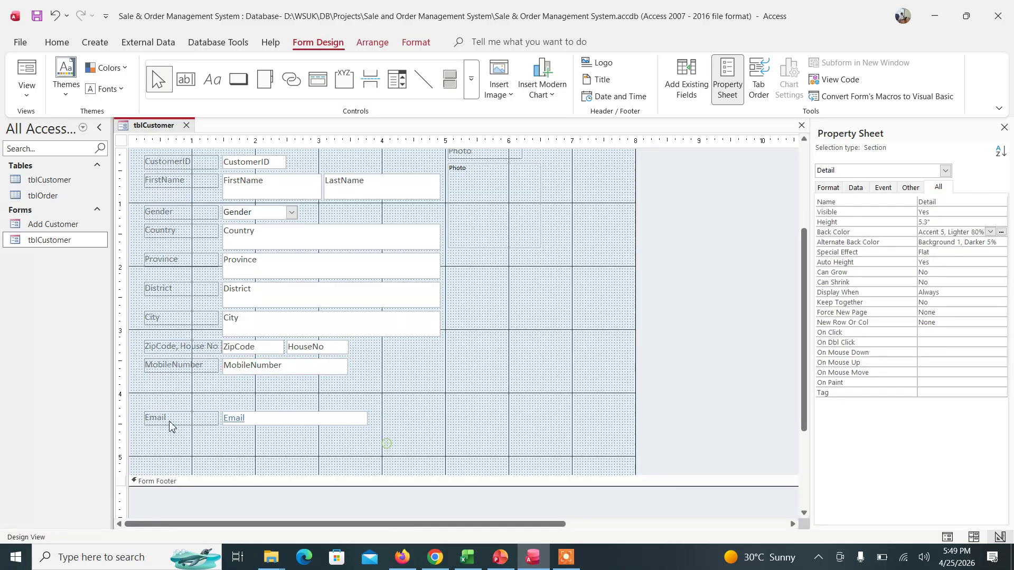
{"action": "left_click_drag", "start_coordinate": [141, 403], "coordinate": [389, 437]}
{"action": "key", "text": "Up"}
{"action": "key", "text": "Up"}
{"action": "key", "text": "Up"}
{"action": "key", "text": "Up"}
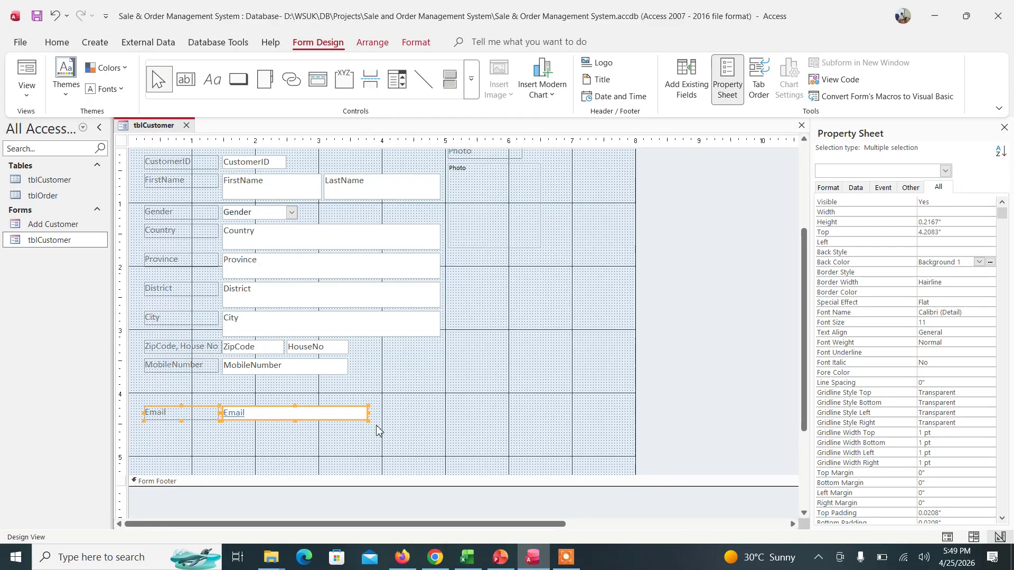
{"action": "key", "text": "Up"}
{"action": "key", "text": "Up"}
{"action": "key", "text": "Up"}
{"action": "key", "text": "Up"}
{"action": "key", "text": "Up"}
{"action": "key", "text": "Up"}
{"action": "key", "text": "Up"}
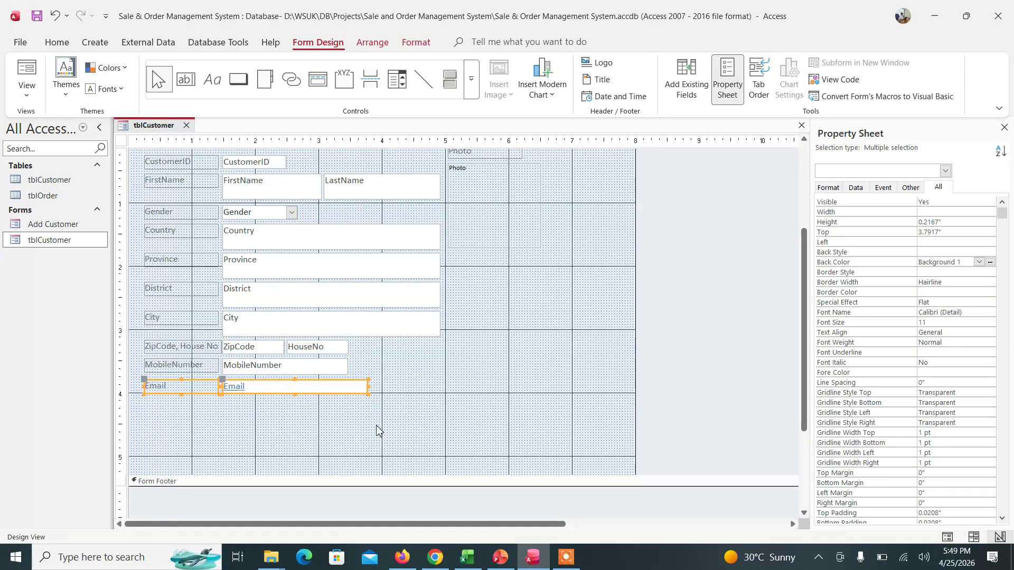
{"action": "left_click", "coordinate": [405, 428]}
{"action": "left_click", "coordinate": [359, 386]}
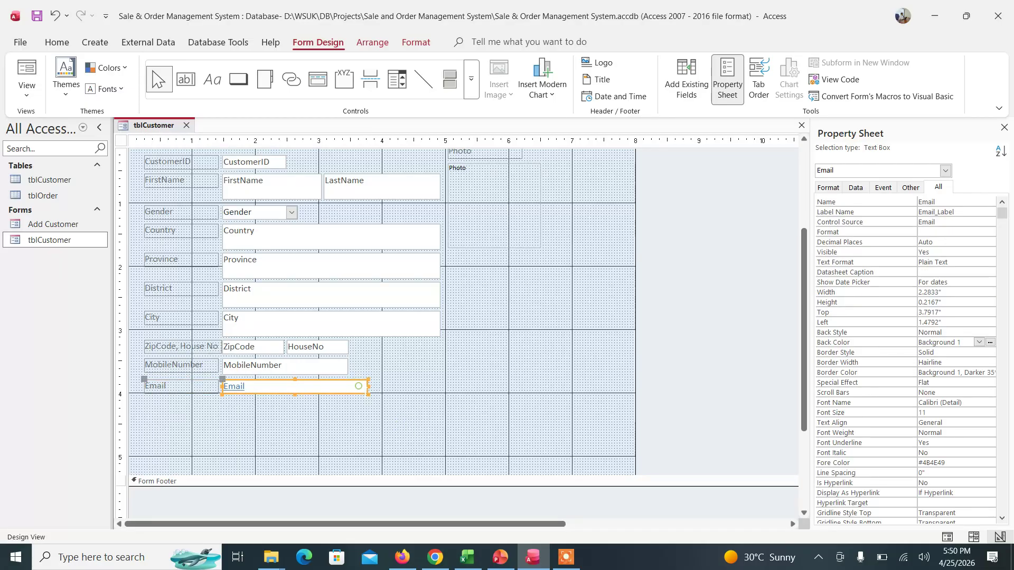
{"action": "left_click_drag", "start_coordinate": [369, 386], "coordinate": [348, 386]}
{"action": "left_click", "coordinate": [419, 410]}
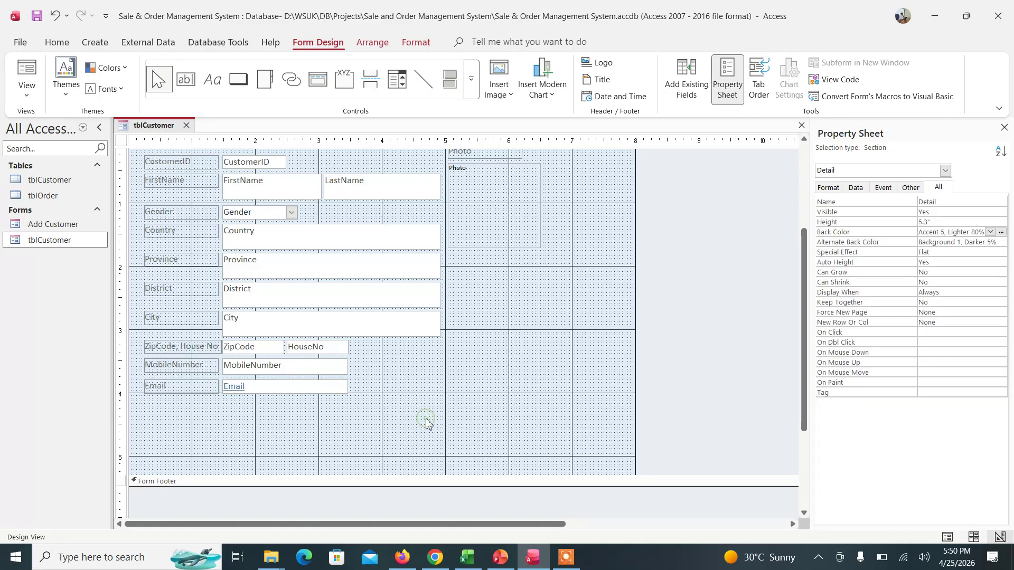
{"action": "left_click", "coordinate": [172, 163]}
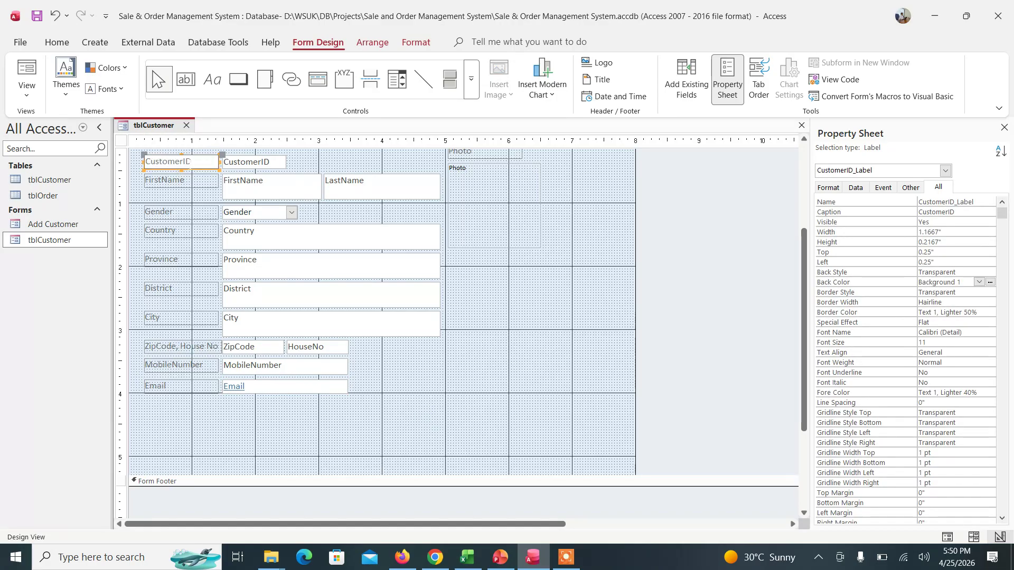
- Replace the FirstName label caption with 'First, Last Name'
{"action": "left_click", "coordinate": [163, 182]}
{"action": "left_click", "coordinate": [187, 180]}
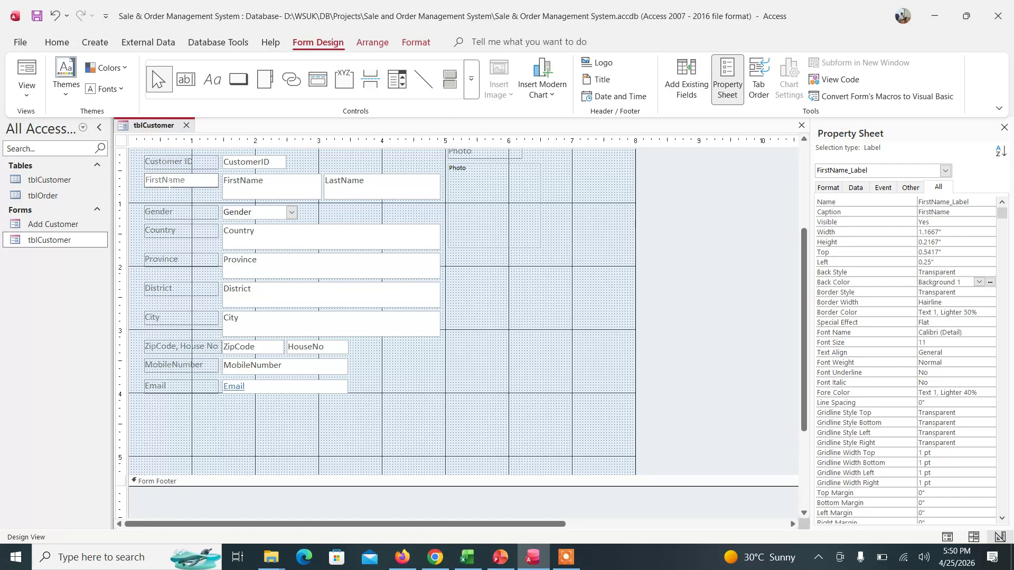
{"action": "double_click", "coordinate": [179, 180]}
{"action": "type", "text": "First"}
{"action": "left_click", "coordinate": [221, 431]}
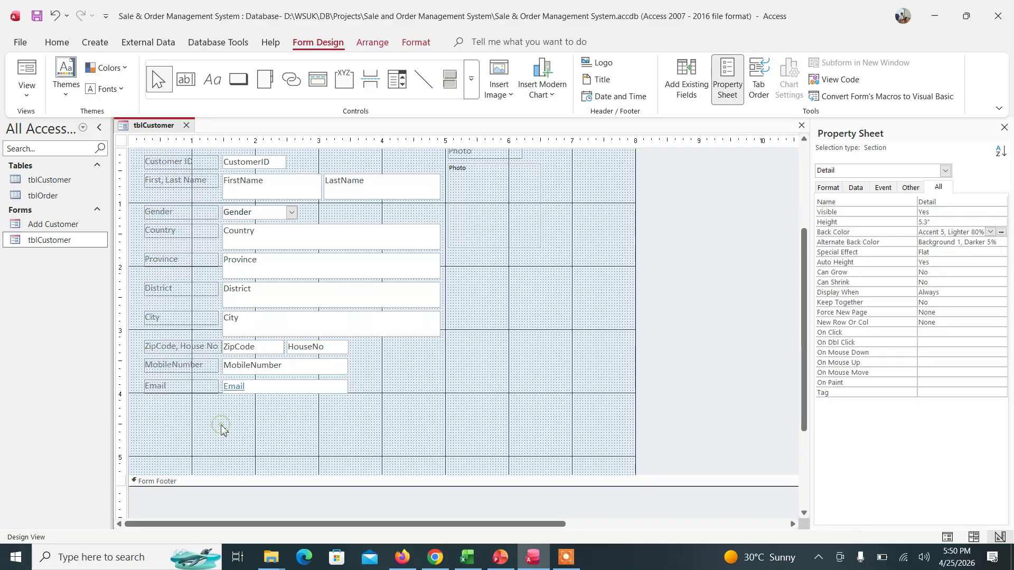
{"action": "left_click", "coordinate": [626, 324]}
- Narrow the form, shorten the Detail section to 4.3333", and preview it in Form View
{"action": "left_click_drag", "start_coordinate": [635, 296], "coordinate": [553, 280]}
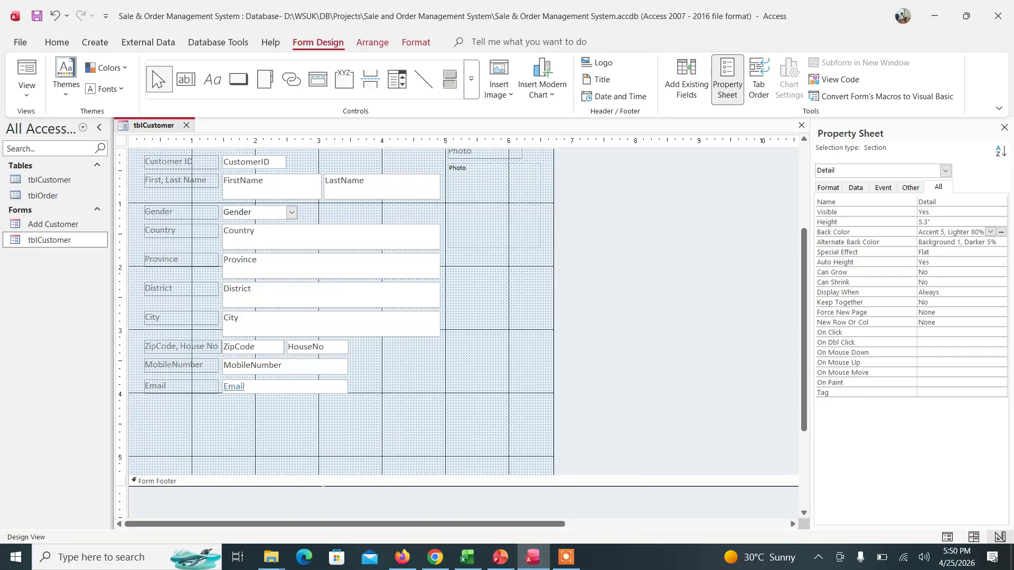
{"action": "left_click_drag", "start_coordinate": [320, 475], "coordinate": [320, 415]}
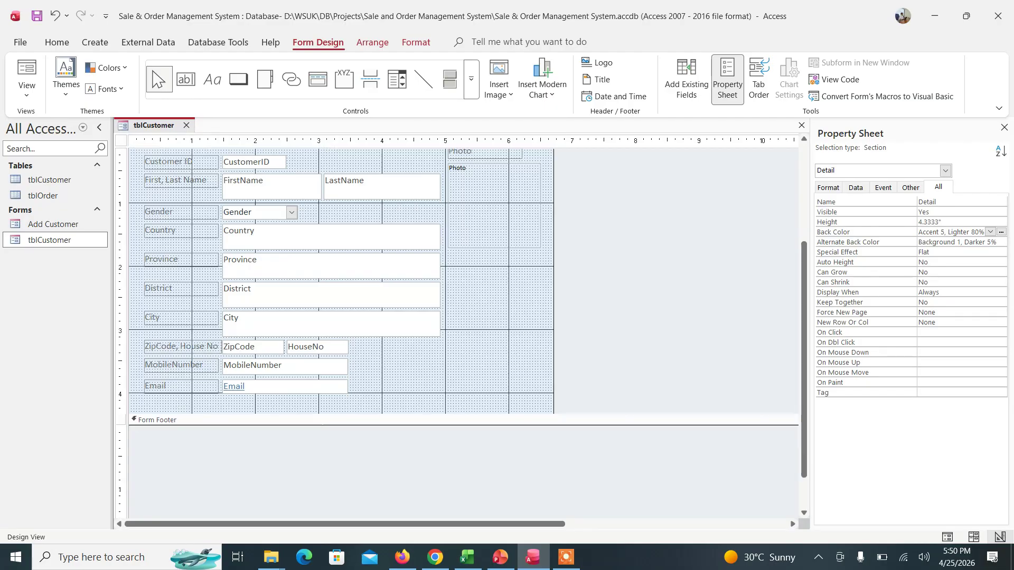
{"action": "left_click", "coordinate": [805, 277]}
{"action": "left_click_drag", "start_coordinate": [805, 276], "coordinate": [811, 170]}
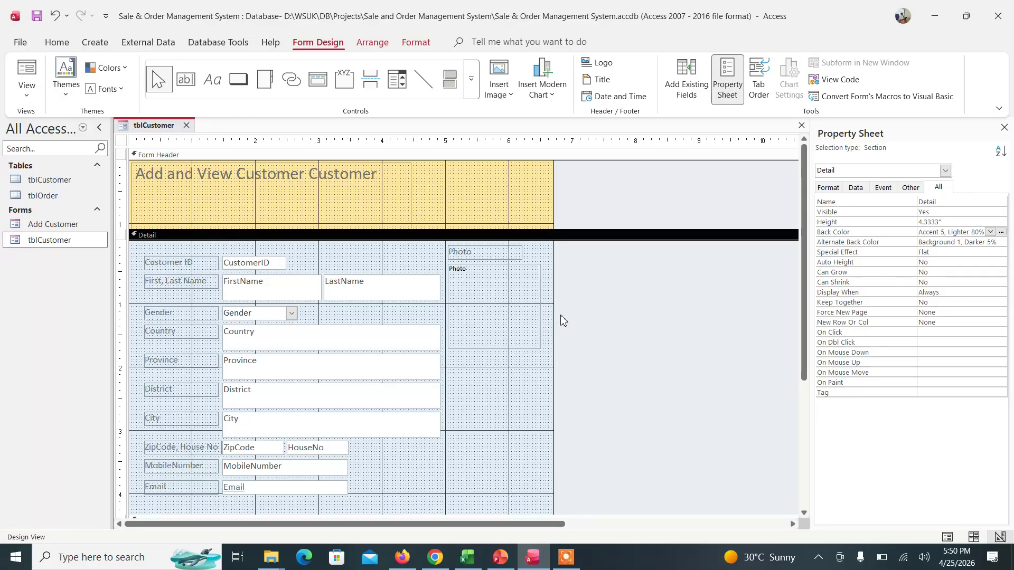
{"action": "left_click", "coordinate": [27, 99]}
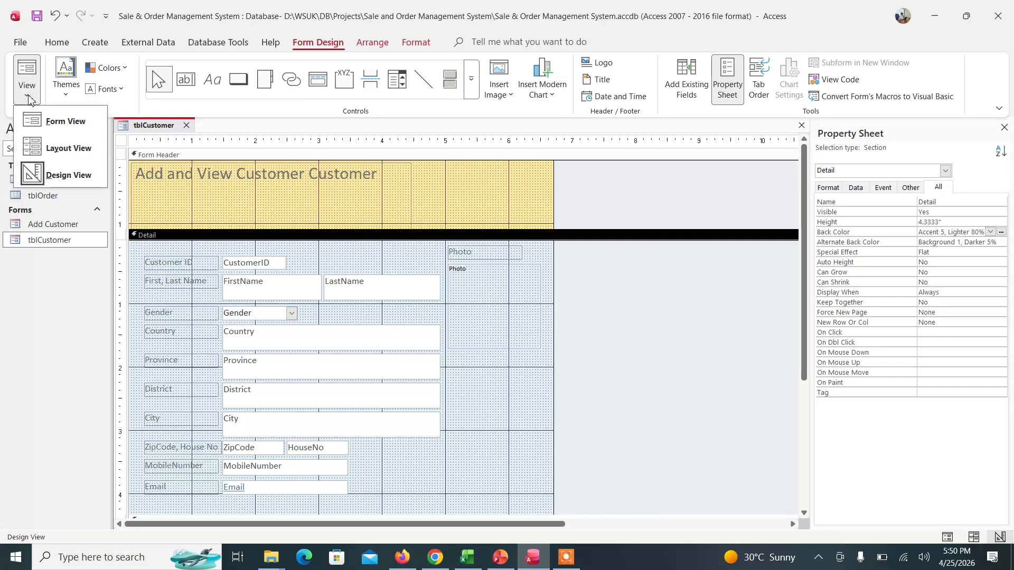
{"action": "left_click", "coordinate": [64, 121]}
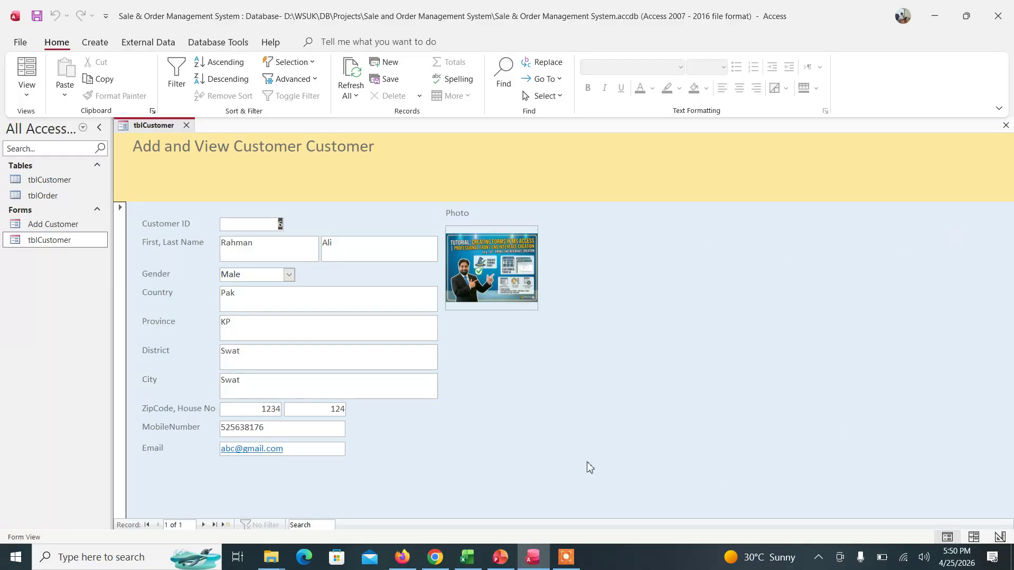
- Choose Design View from the shortcut menu on an empty area of the form
{"action": "right_click", "coordinate": [610, 304]}
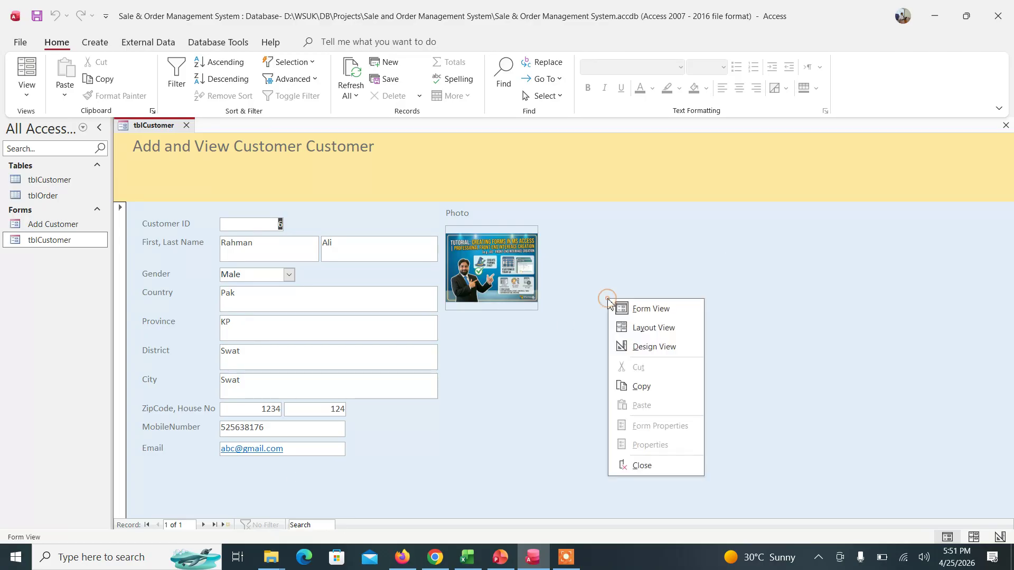
{"action": "left_click", "coordinate": [655, 347]}
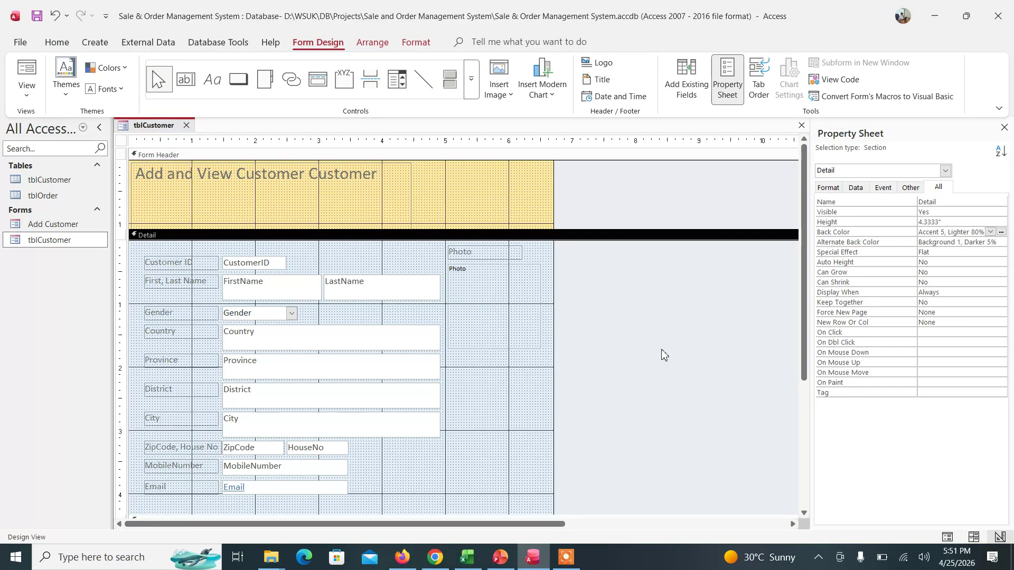
- Set the form's Auto Resize and Fit to Screen properties to No
{"action": "left_click", "coordinate": [121, 142]}
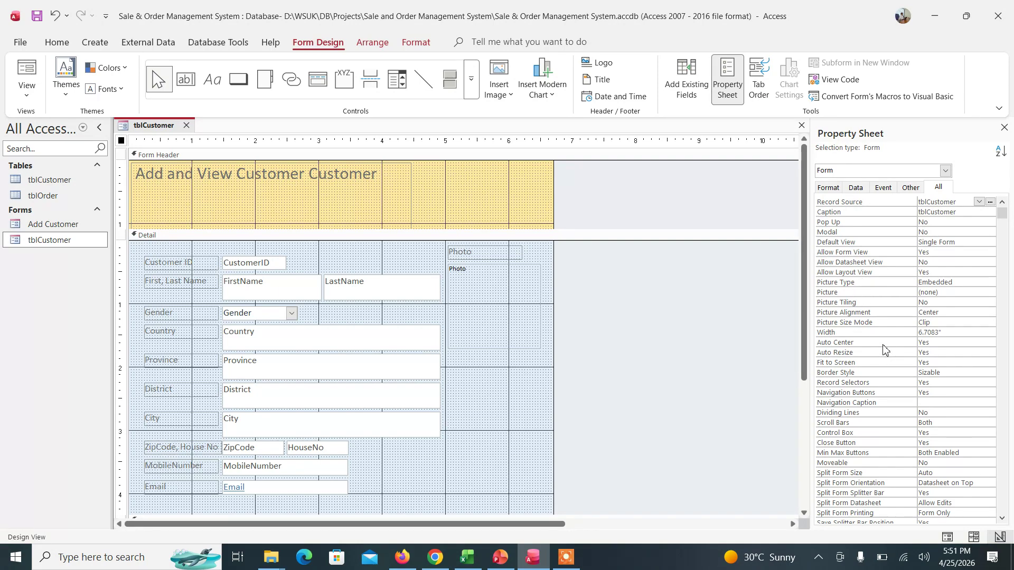
{"action": "left_click", "coordinate": [971, 343]}
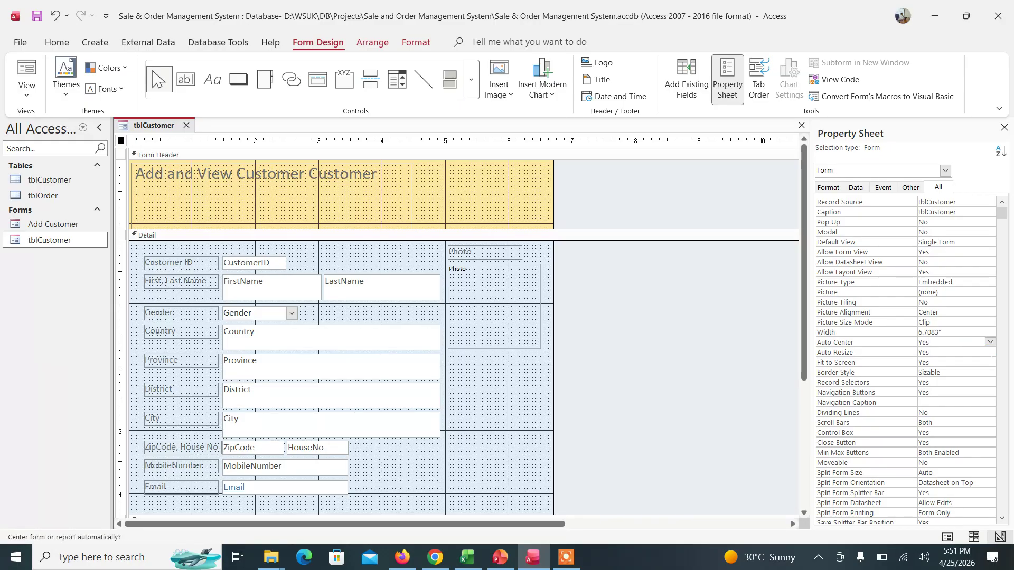
{"action": "key", "text": "Down"}
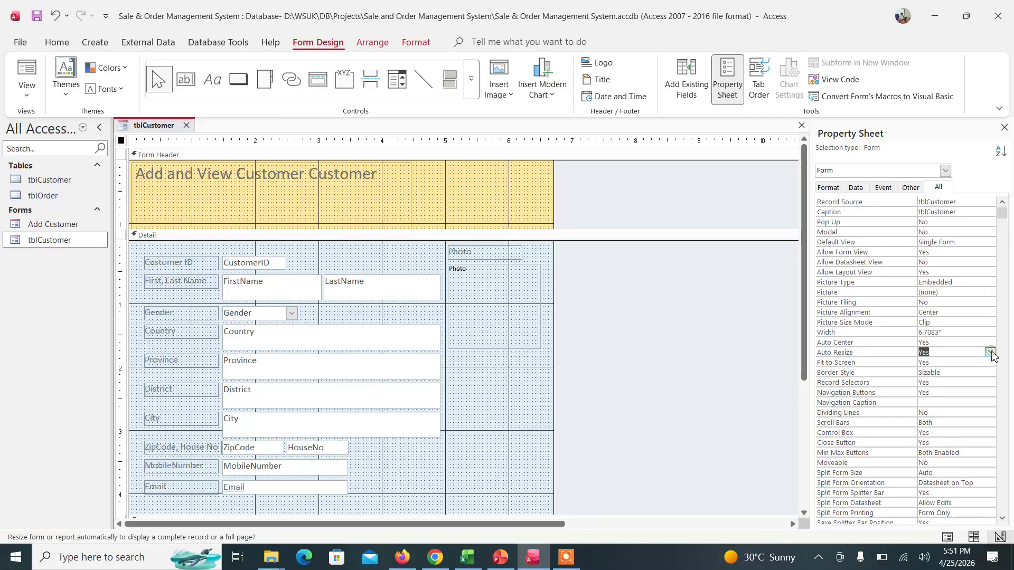
{"action": "left_click", "coordinate": [991, 352]}
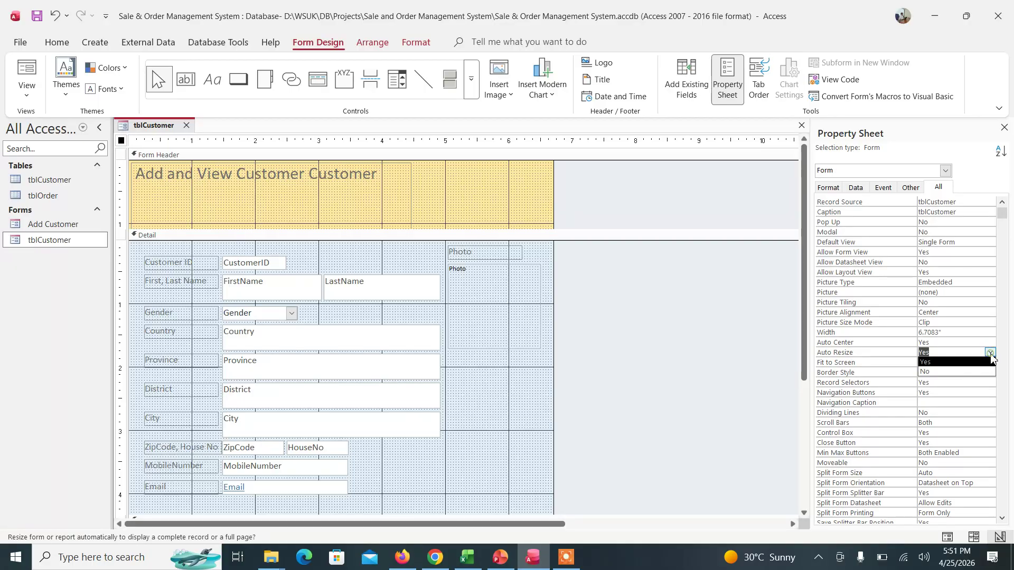
{"action": "left_click", "coordinate": [961, 372]}
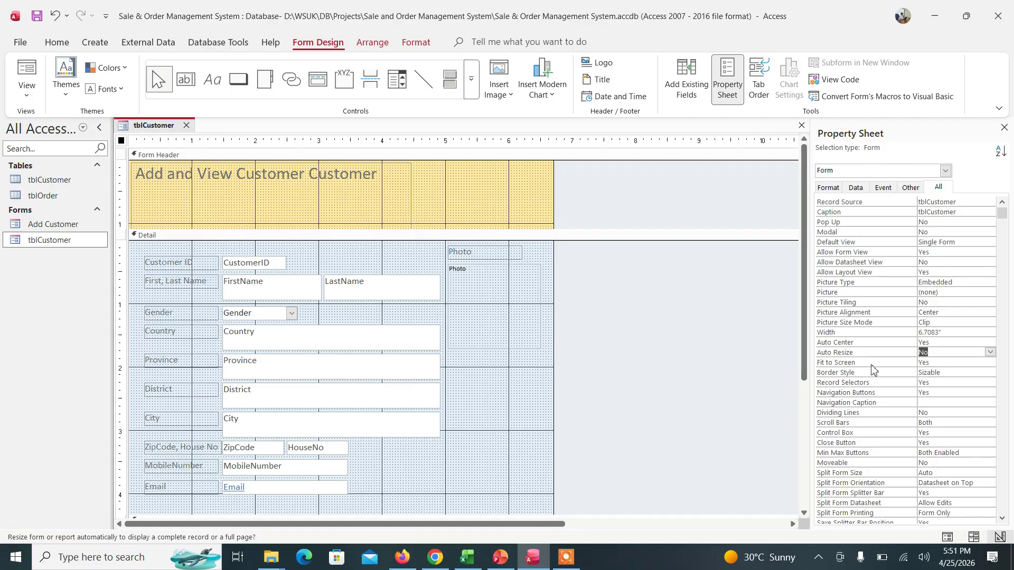
{"action": "left_click", "coordinate": [970, 364]}
{"action": "left_click", "coordinate": [990, 365]}
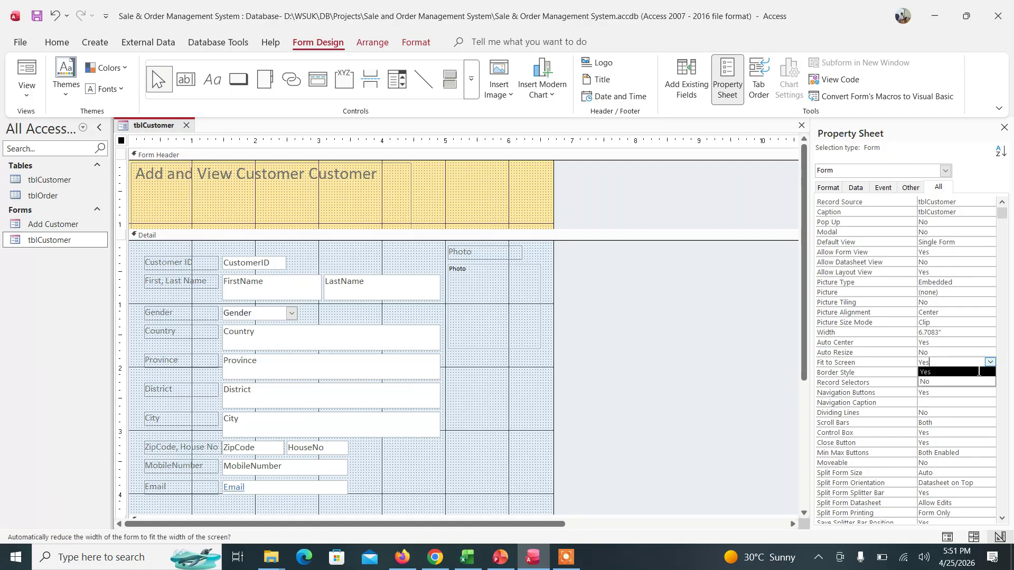
{"action": "left_click", "coordinate": [948, 383]}
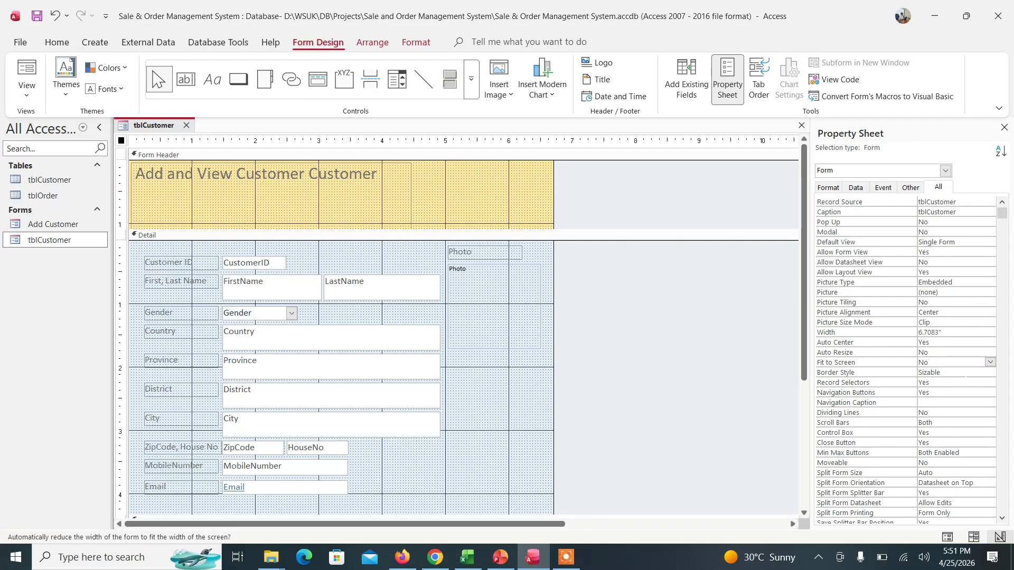
- Set the form's Border Style property to Dialog
{"action": "left_click", "coordinate": [958, 372]}
{"action": "left_click", "coordinate": [991, 373]}
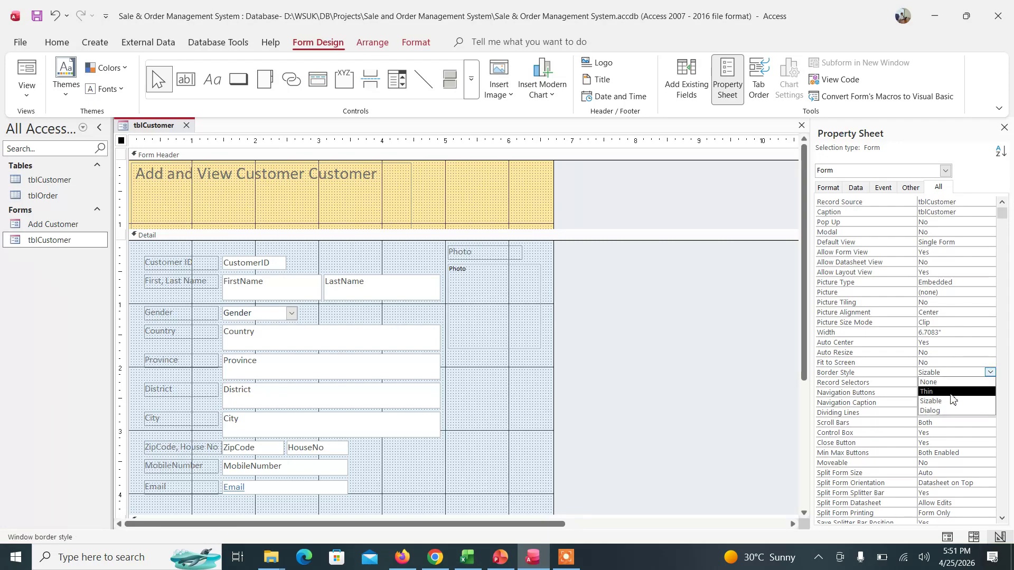
{"action": "left_click", "coordinate": [949, 411]}
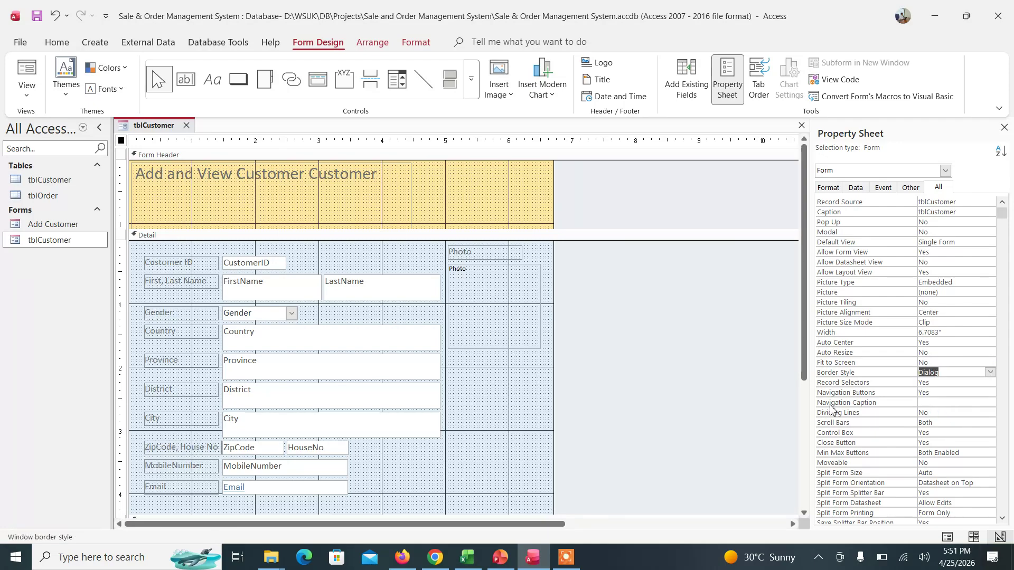
{"action": "left_click", "coordinate": [646, 294]}
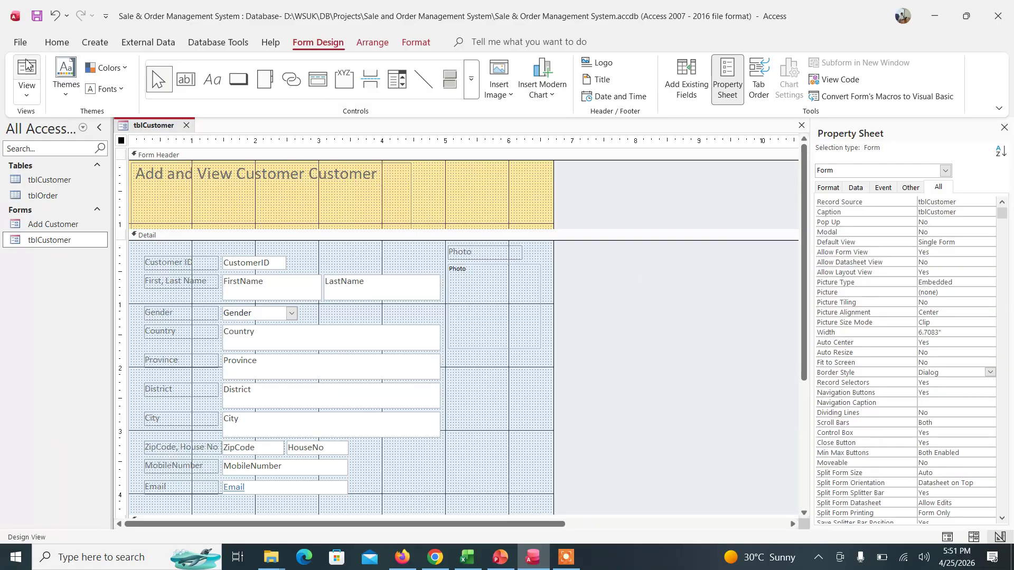
{"action": "left_click", "coordinate": [26, 86]}
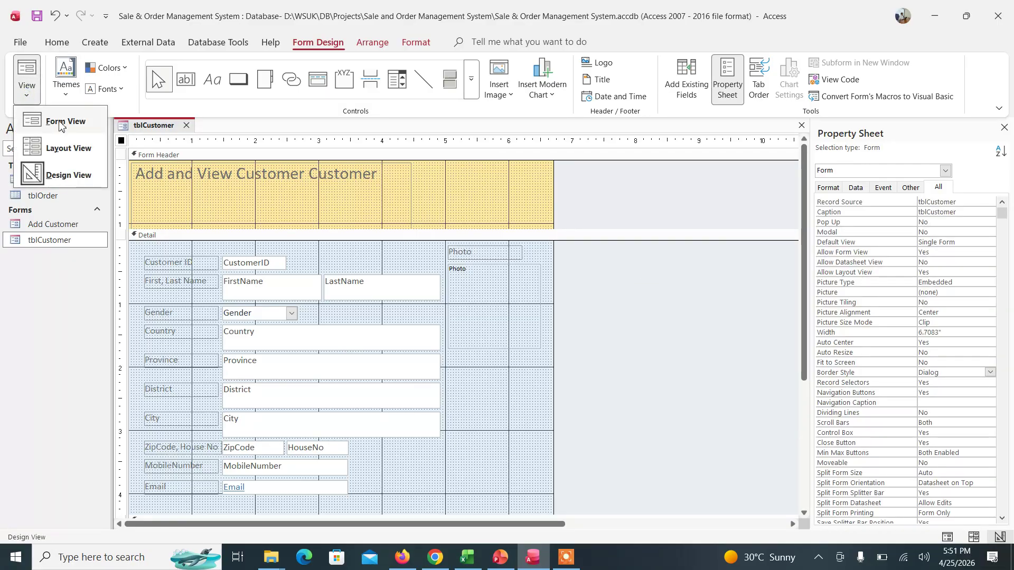
- Preview the tblCustomer form in Form View with its customer record, then return to Design View
{"action": "left_click", "coordinate": [60, 125]}
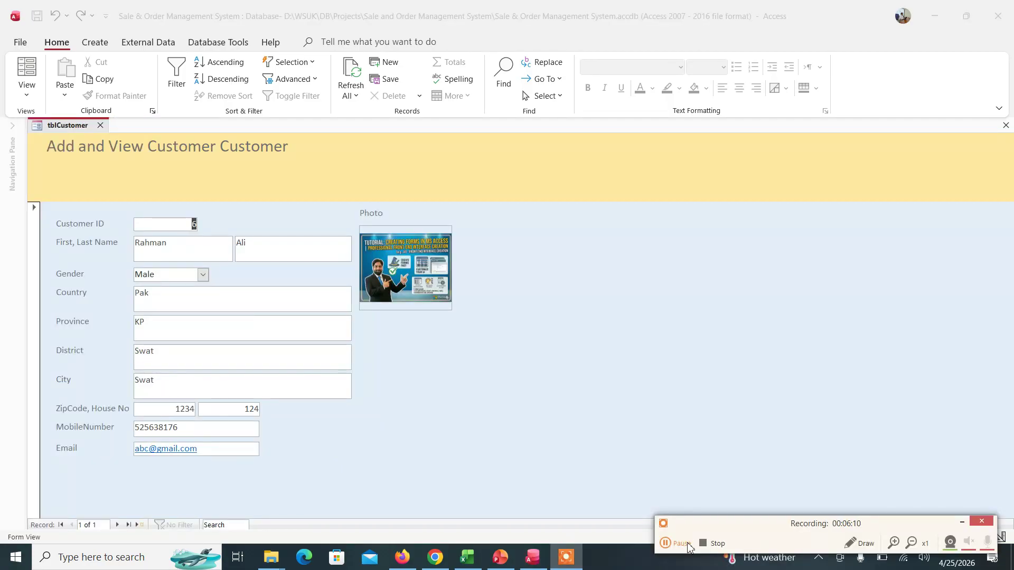
{"action": "right_click", "coordinate": [587, 260]}
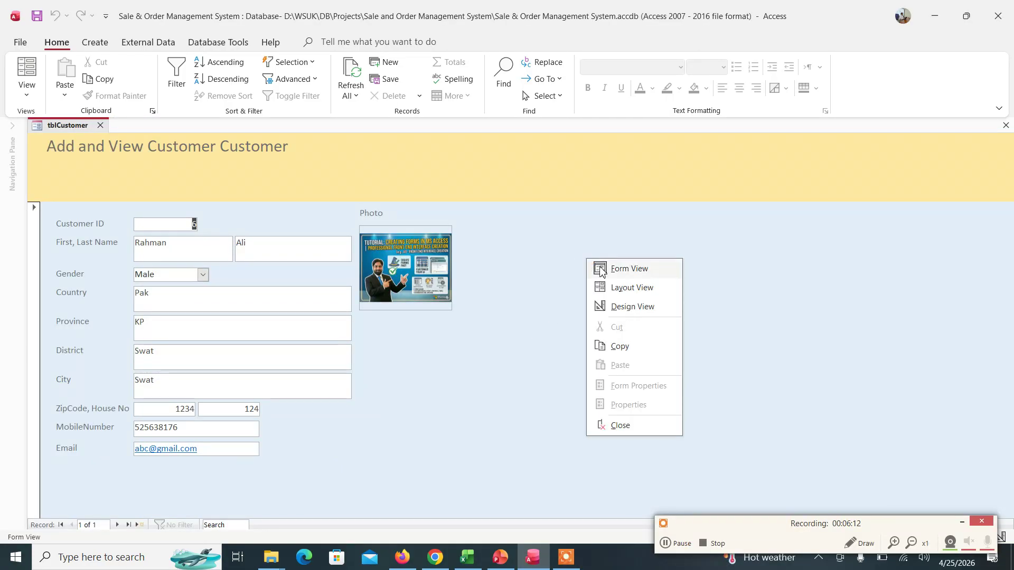
{"action": "left_click", "coordinate": [648, 307]}
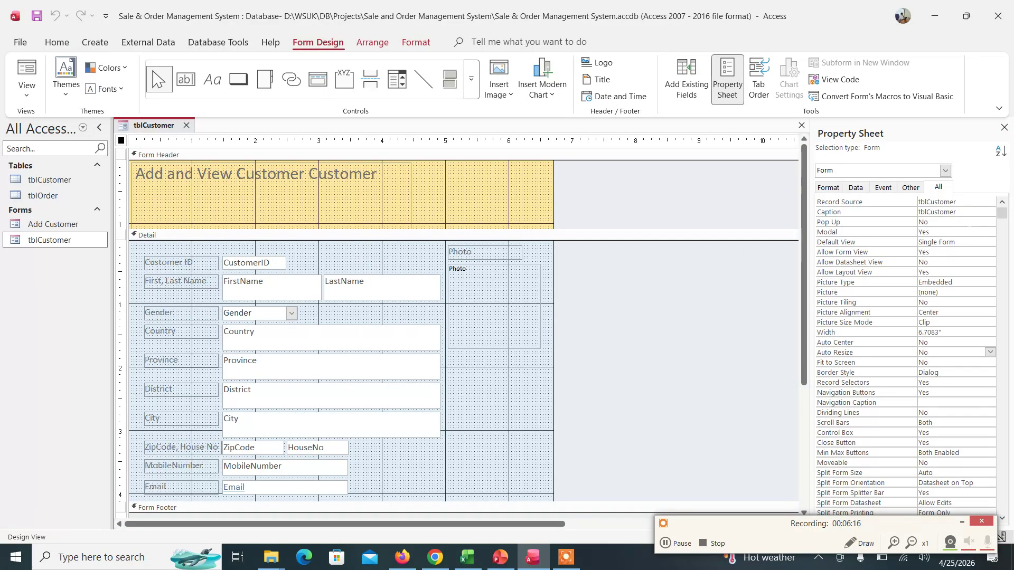
- Set the form's Pop Up and Auto Resize properties to Yes, then switch to Form View
{"action": "left_click", "coordinate": [968, 223]}
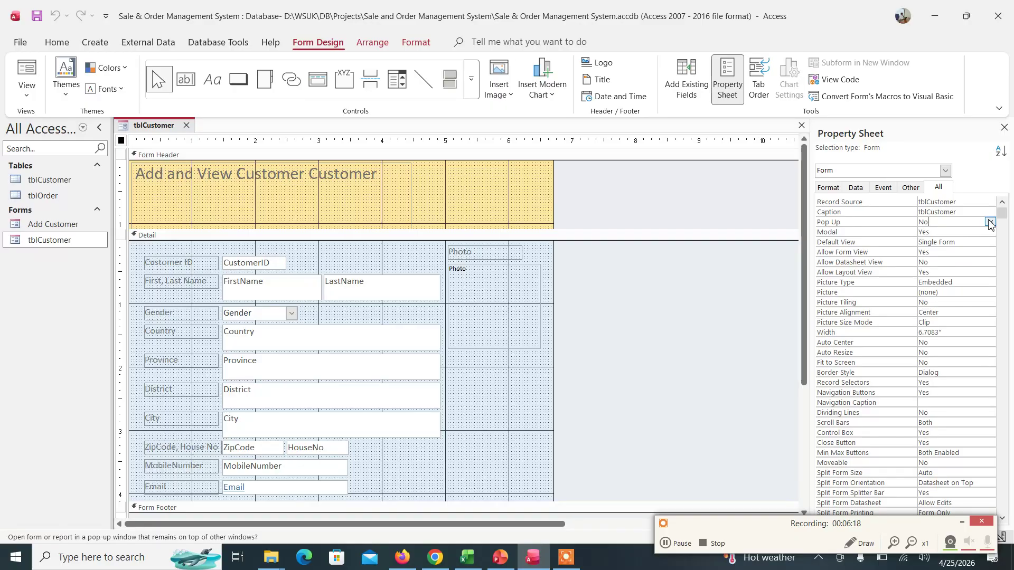
{"action": "left_click", "coordinate": [990, 222]}
{"action": "left_click", "coordinate": [953, 232]}
{"action": "left_click", "coordinate": [953, 353]}
{"action": "left_click", "coordinate": [990, 352]}
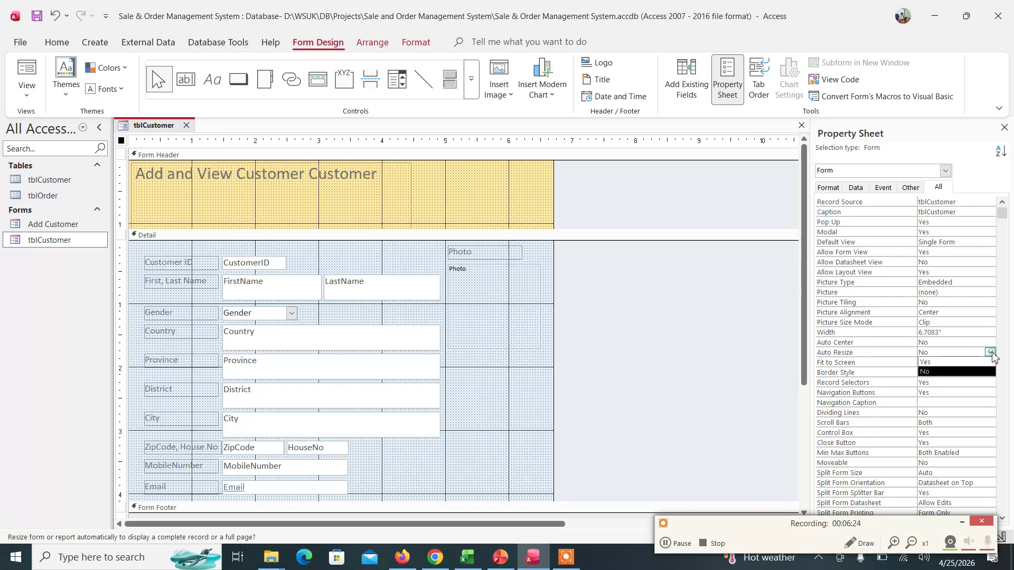
{"action": "left_click", "coordinate": [957, 362]}
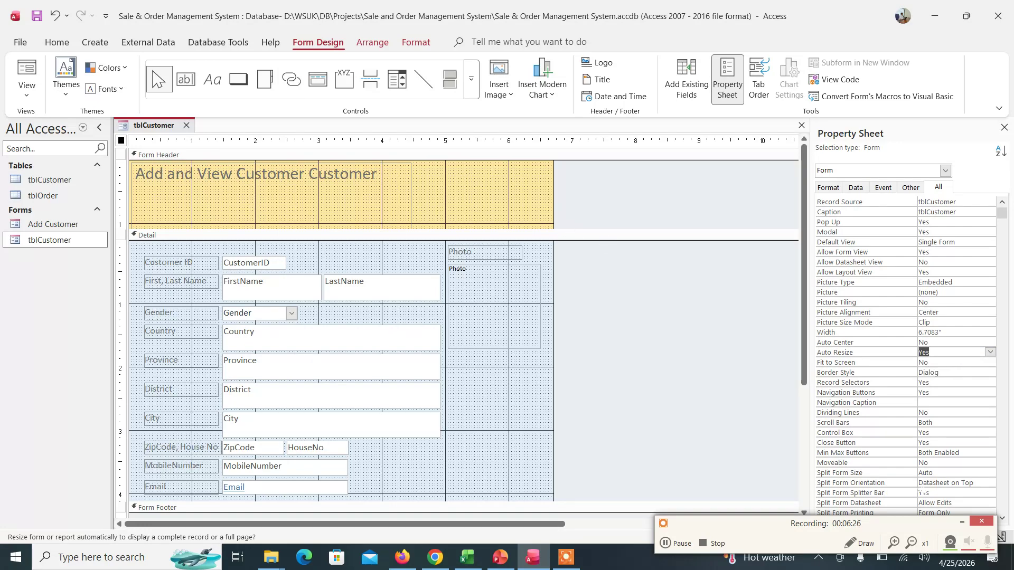
{"action": "left_click", "coordinate": [611, 295]}
{"action": "right_click", "coordinate": [611, 294]}
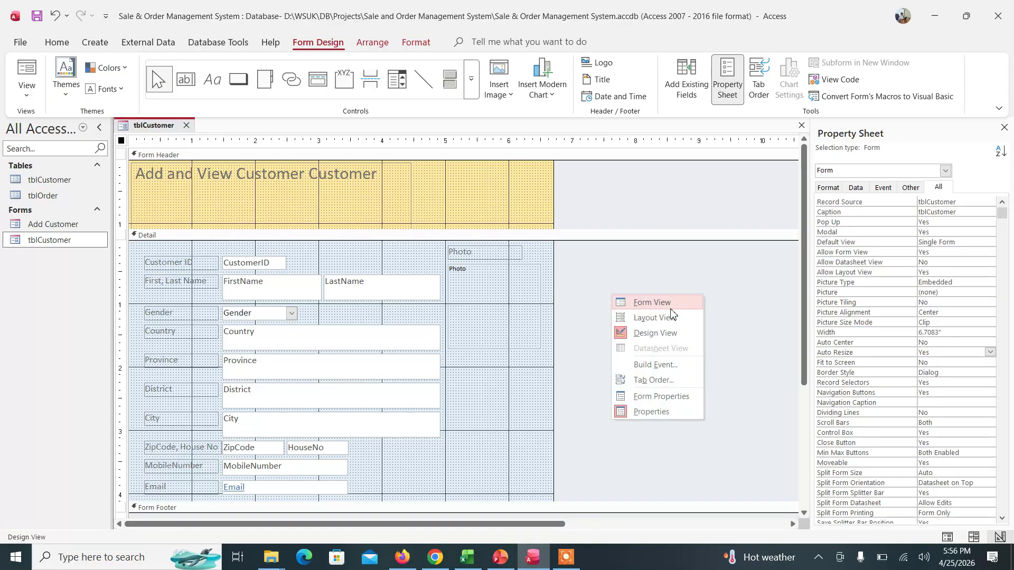
{"action": "left_click", "coordinate": [651, 302]}
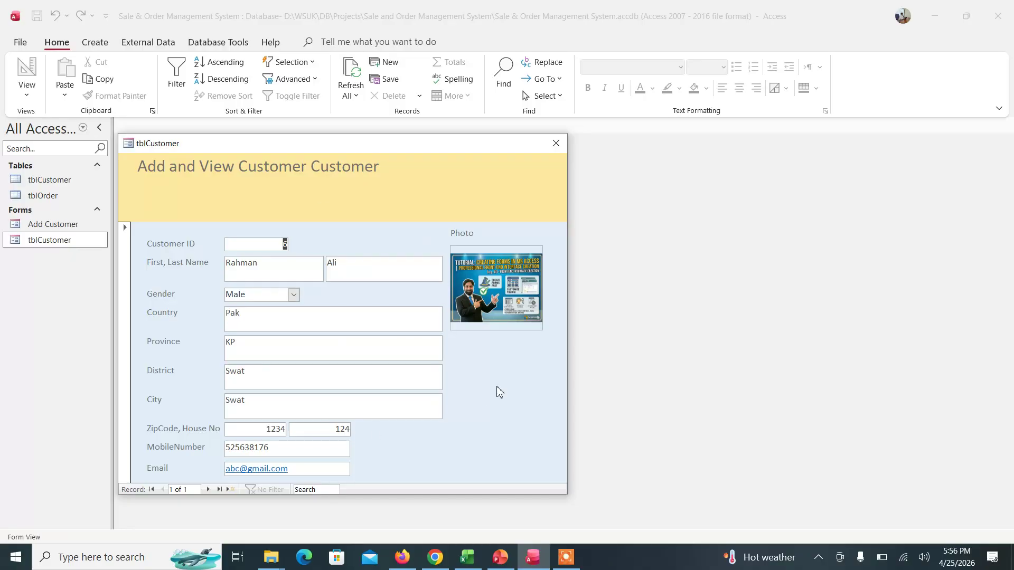
- Advance past the single customer record to a new blank record in the pop-up form
{"action": "left_click", "coordinate": [209, 489]}
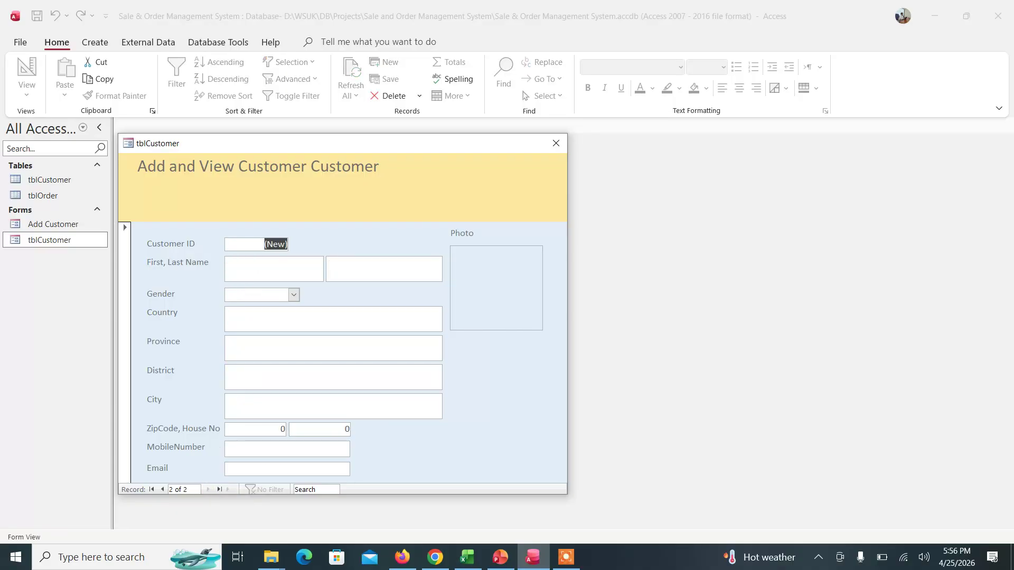
- Enter the new customer's first and last name and set gender to Male
{"action": "left_click", "coordinate": [287, 264]}
{"action": "key", "text": "Tab"}
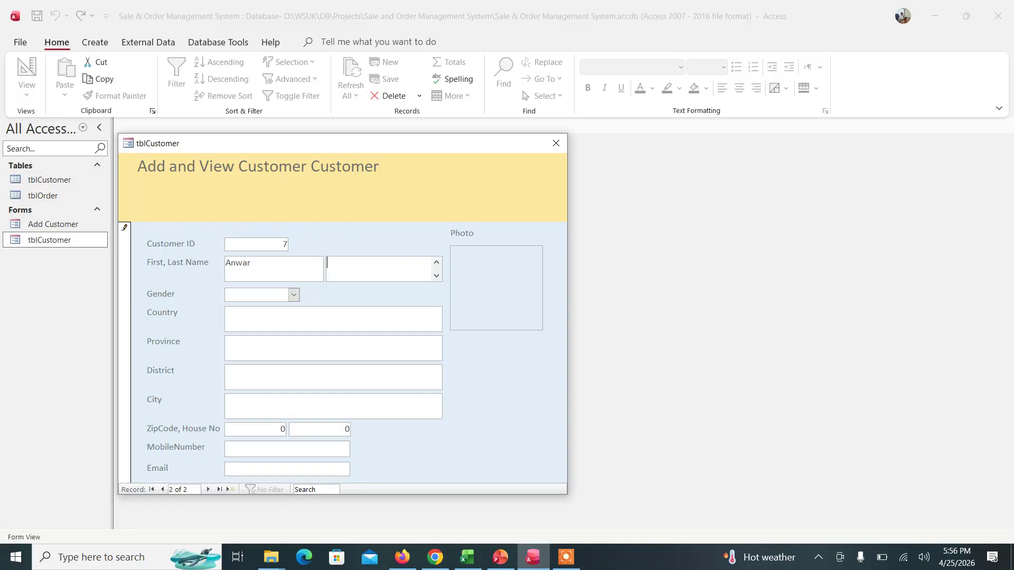
{"action": "key", "text": "Tab"}
{"action": "type", "text": "m"}
{"action": "key", "text": "Tab"}
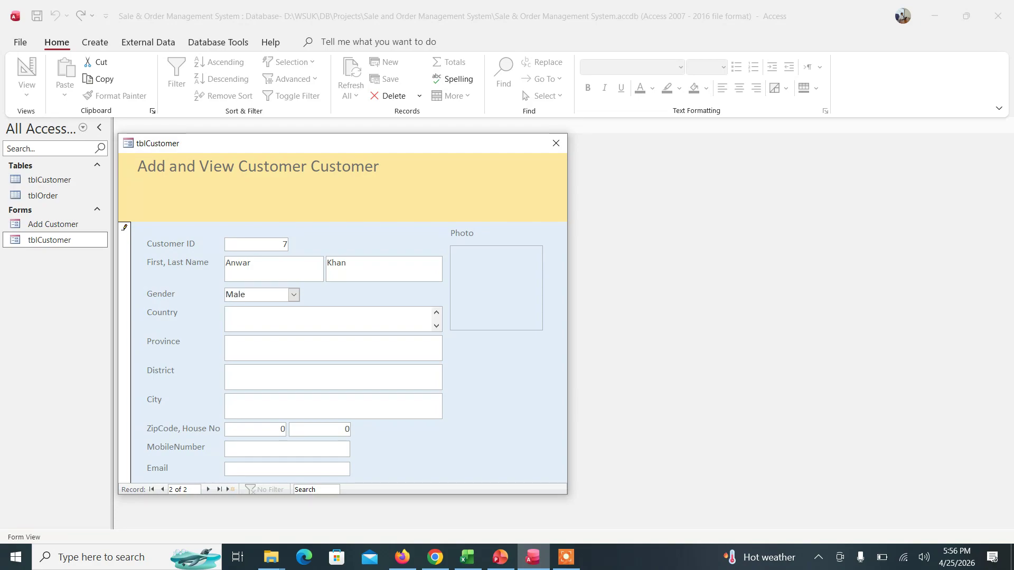
- Fill in the customer's country, province, district, city, zip code and house number
{"action": "type", "text": "KZ"}
{"action": "key", "text": "Tab"}
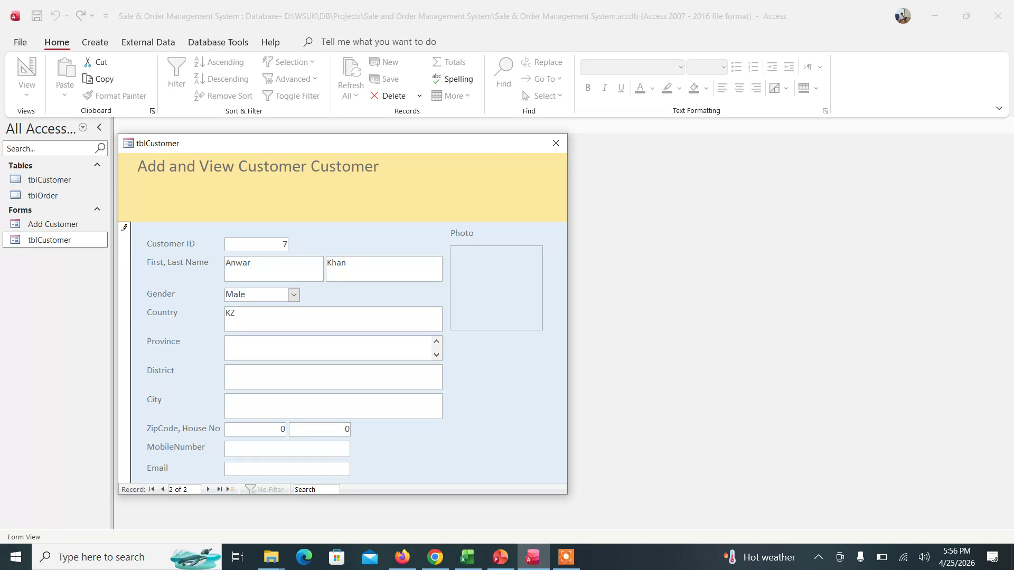
{"action": "type", "text": "KP"}
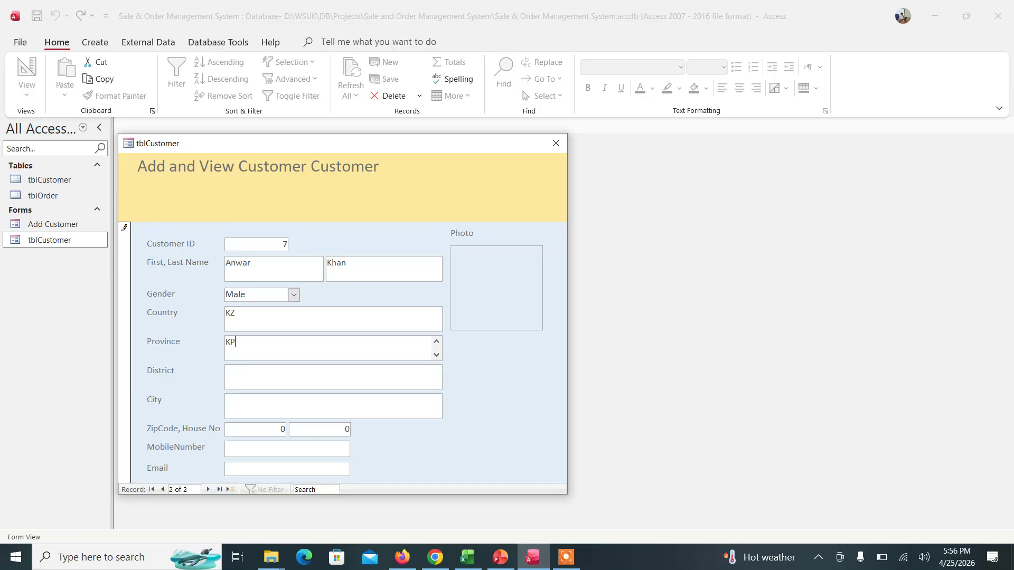
{"action": "key", "text": "Tab"}
{"action": "type", "text": "Swat"}
{"action": "key", "text": "Tab"}
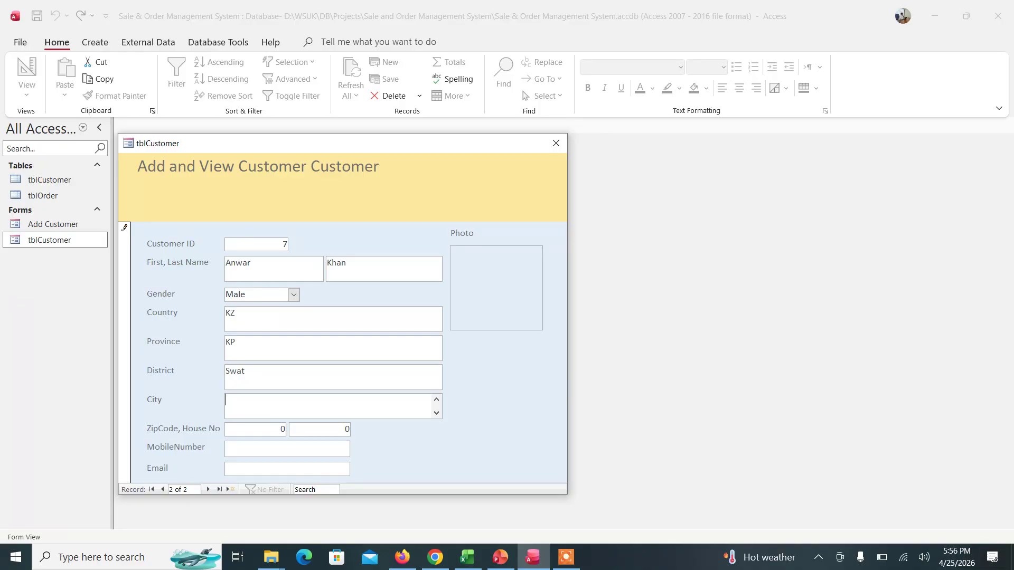
{"action": "type", "text": "Turkistan"}
{"action": "key", "text": "Tab"}
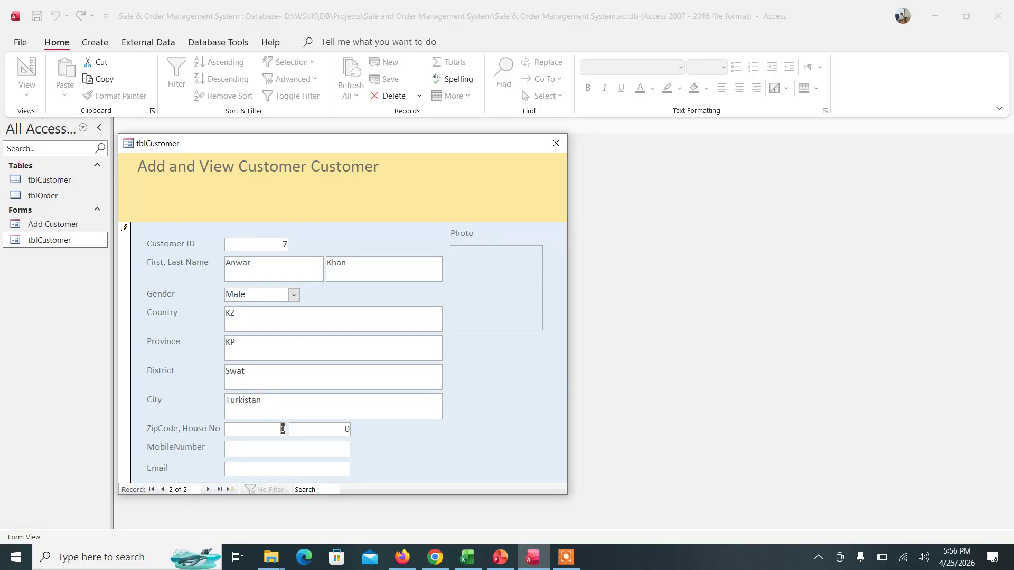
{"action": "type", "text": "13"}
{"action": "key", "text": "Tab"}
{"action": "type", "text": "897"}
{"action": "key", "text": "Tab"}
- Enter the customer's mobile number and e-mail, then save and move to a new record
{"action": "type", "text": "89270"}
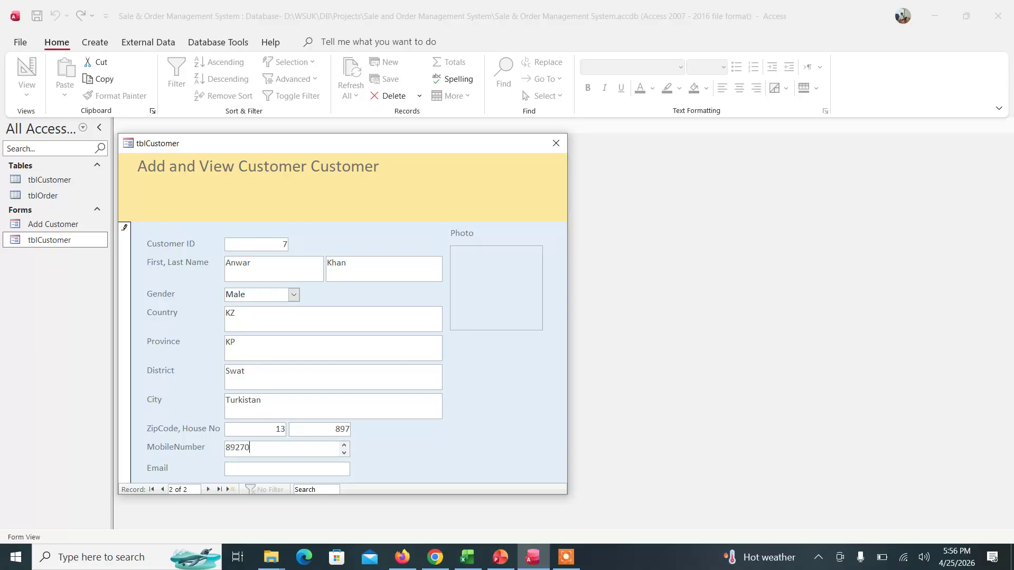
{"action": "key", "text": "Tab"}
{"action": "type", "text": "A@gmail"}
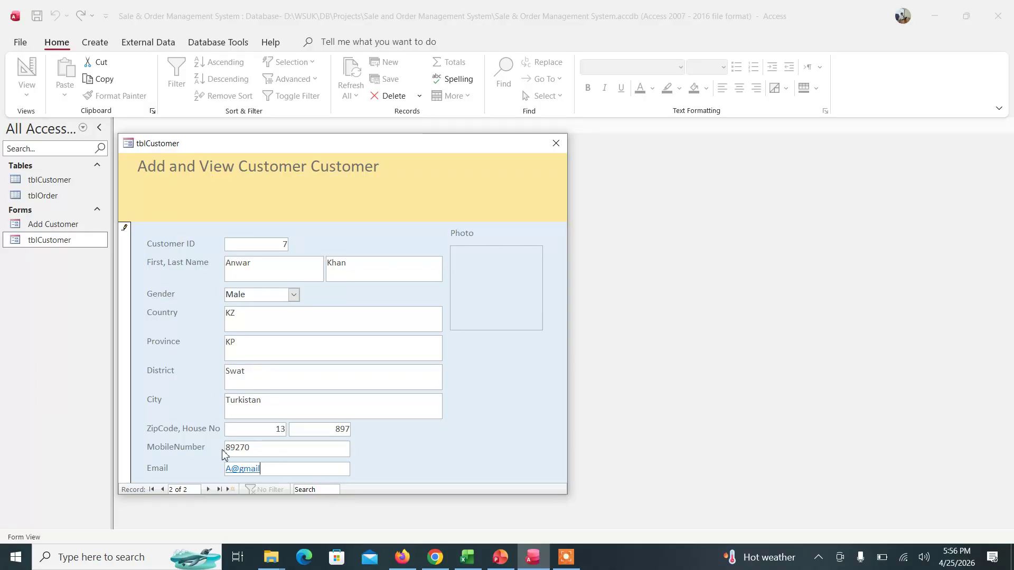
{"action": "left_click", "coordinate": [208, 489]}
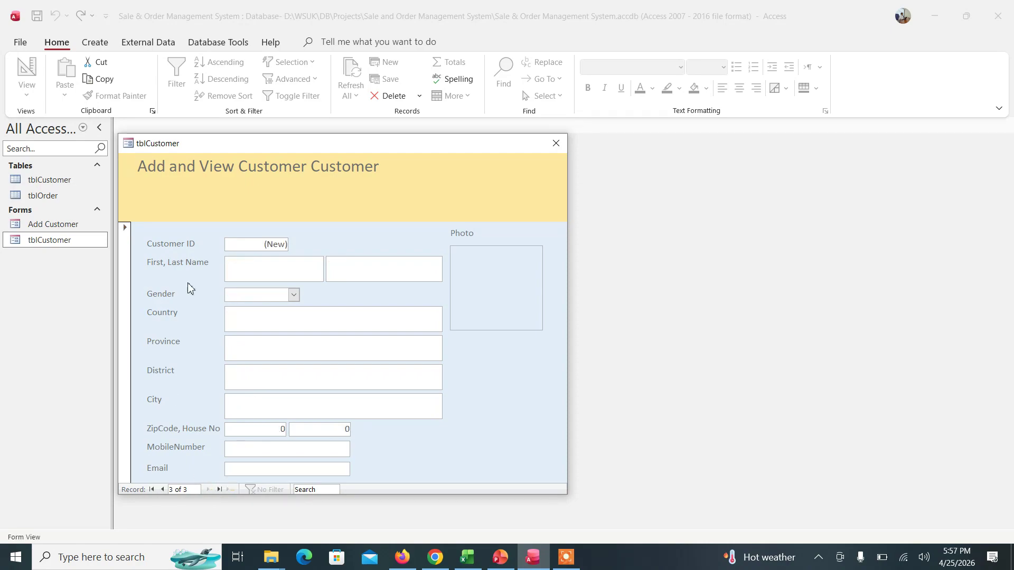